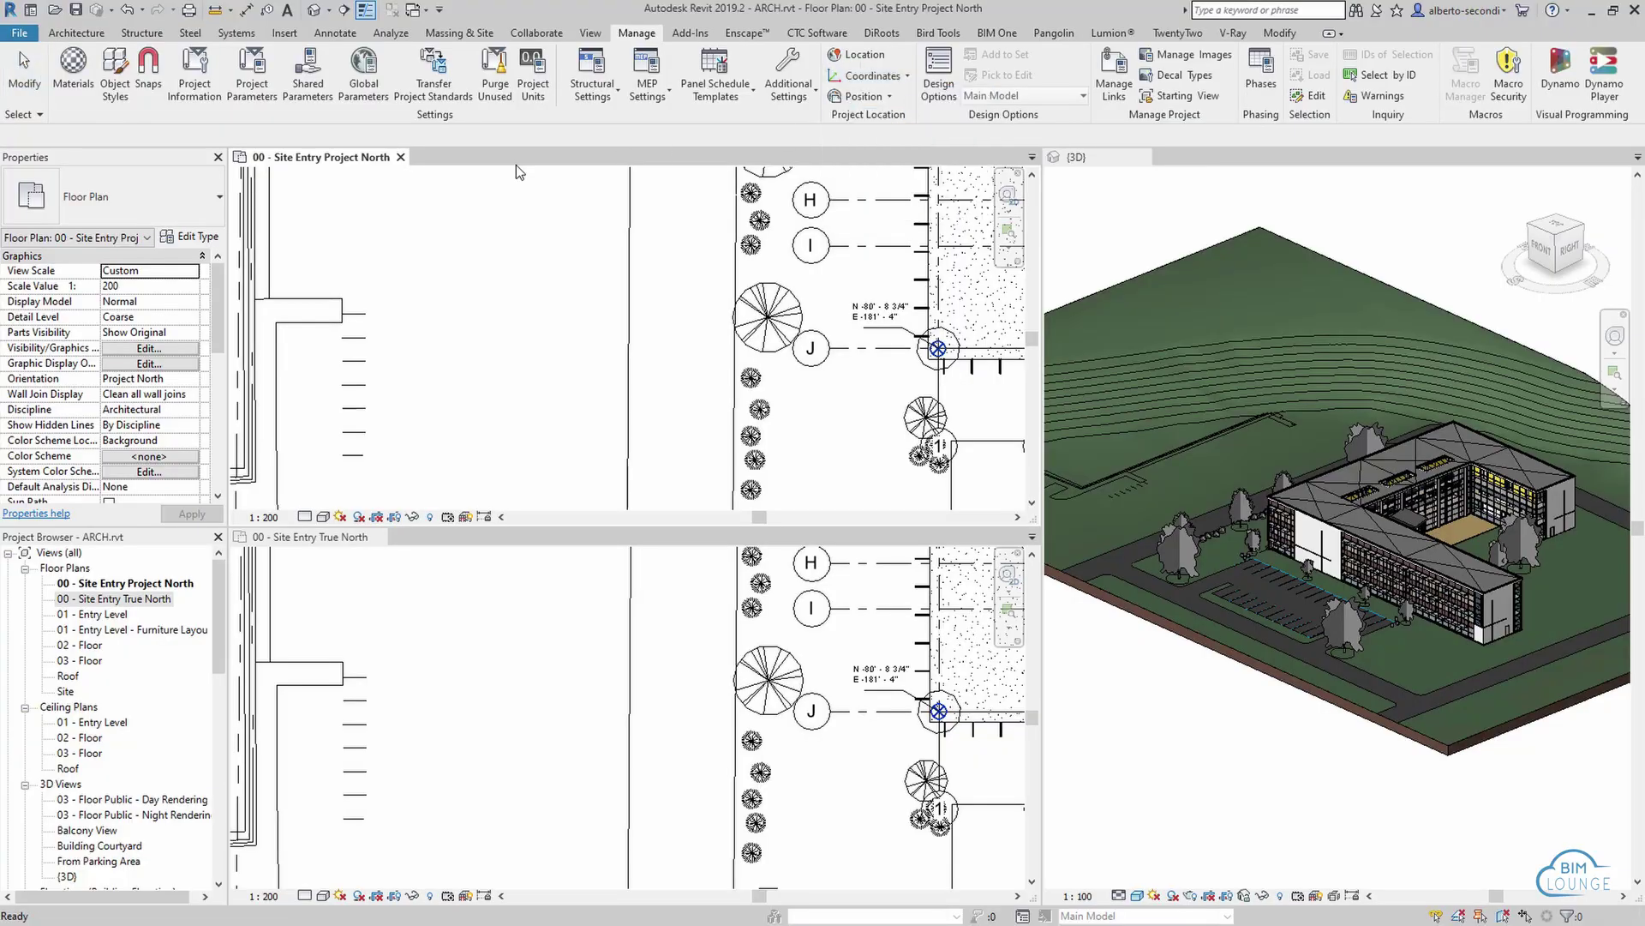
Acquire coordinates for Site Start.rvt from the linked survey DWG
click(886, 322)
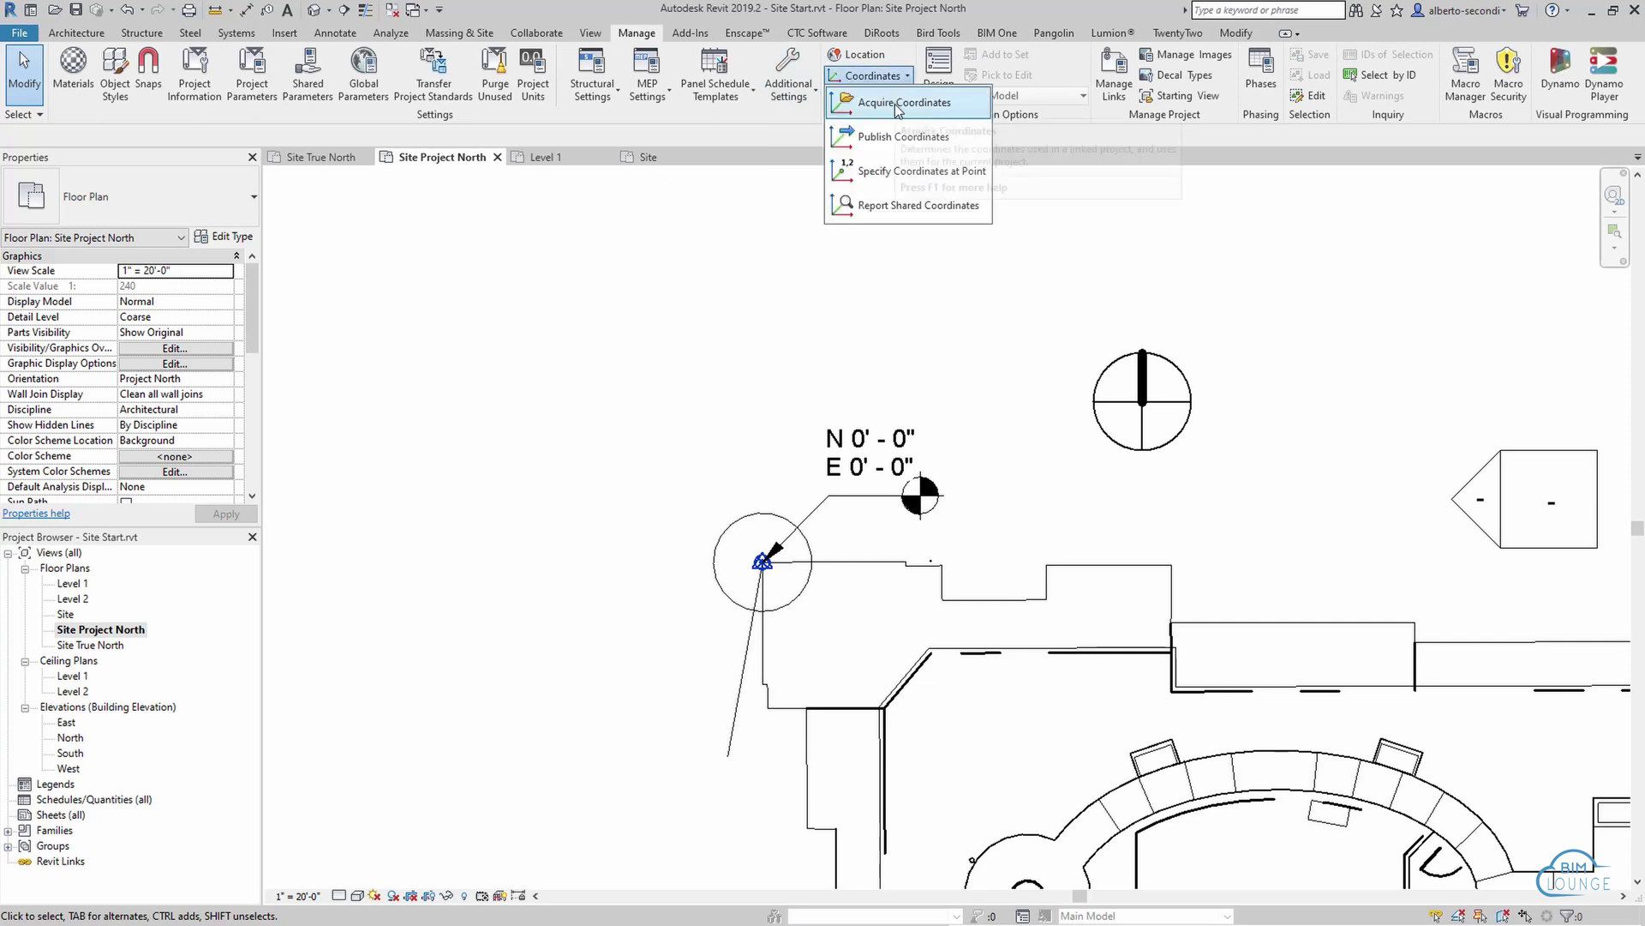
click(904, 102)
click(867, 560)
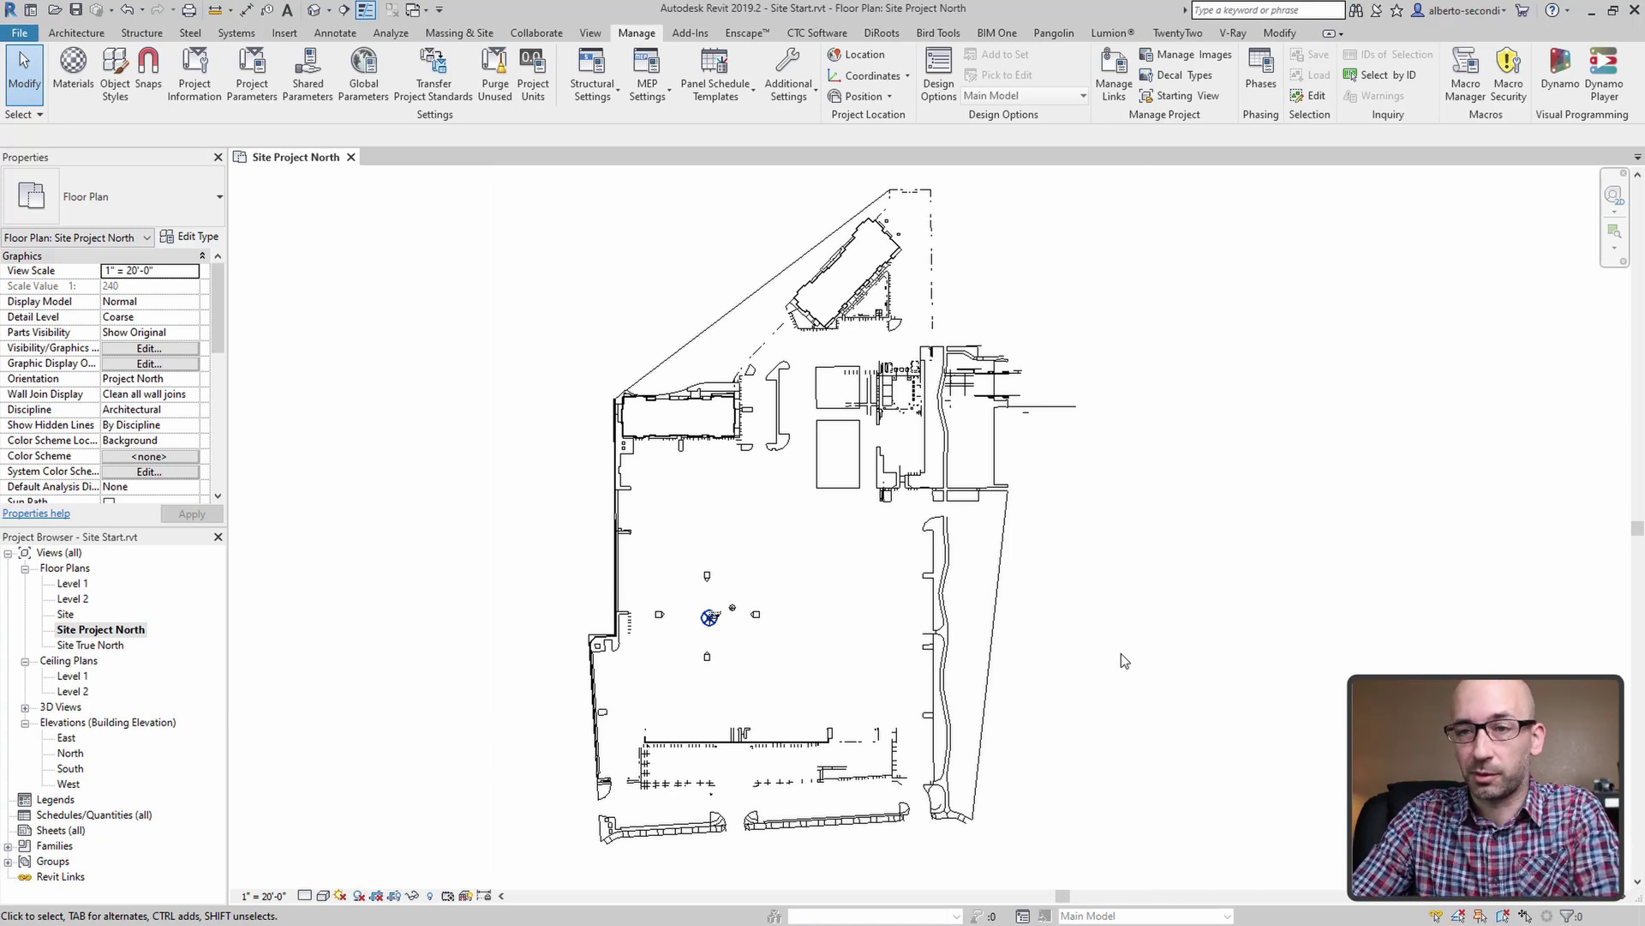
Open Site True North, zoom to the survey point and inspect its N -252' 7 7/8", E 9801' 11 3/8" coordinate
click(120, 631)
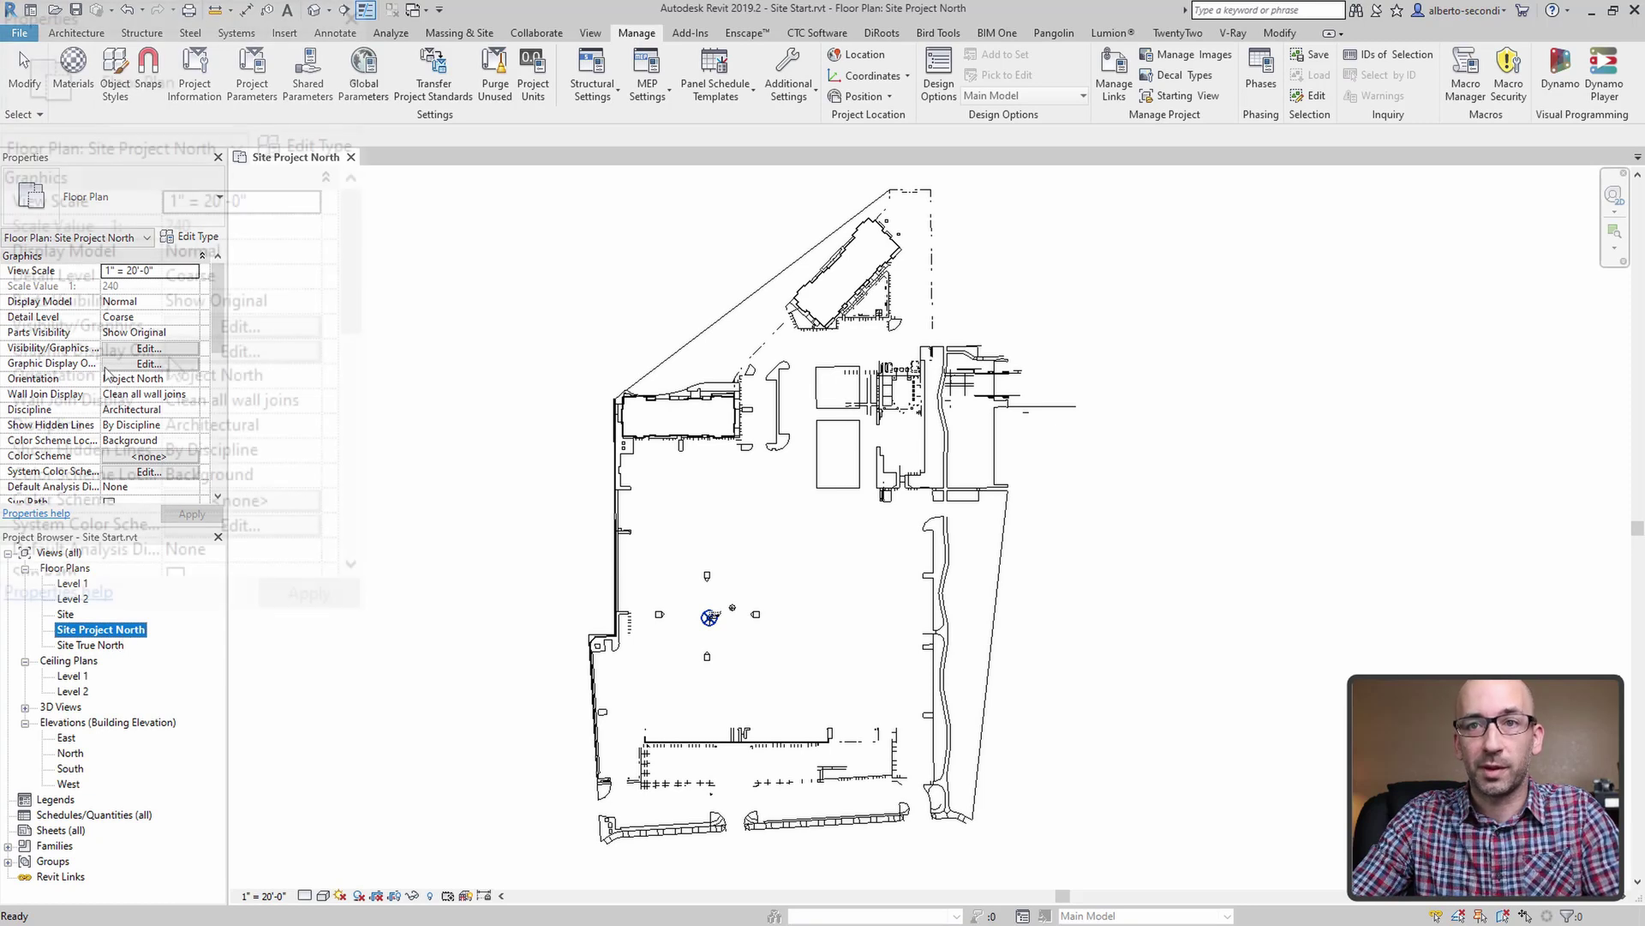
double_click(98, 646)
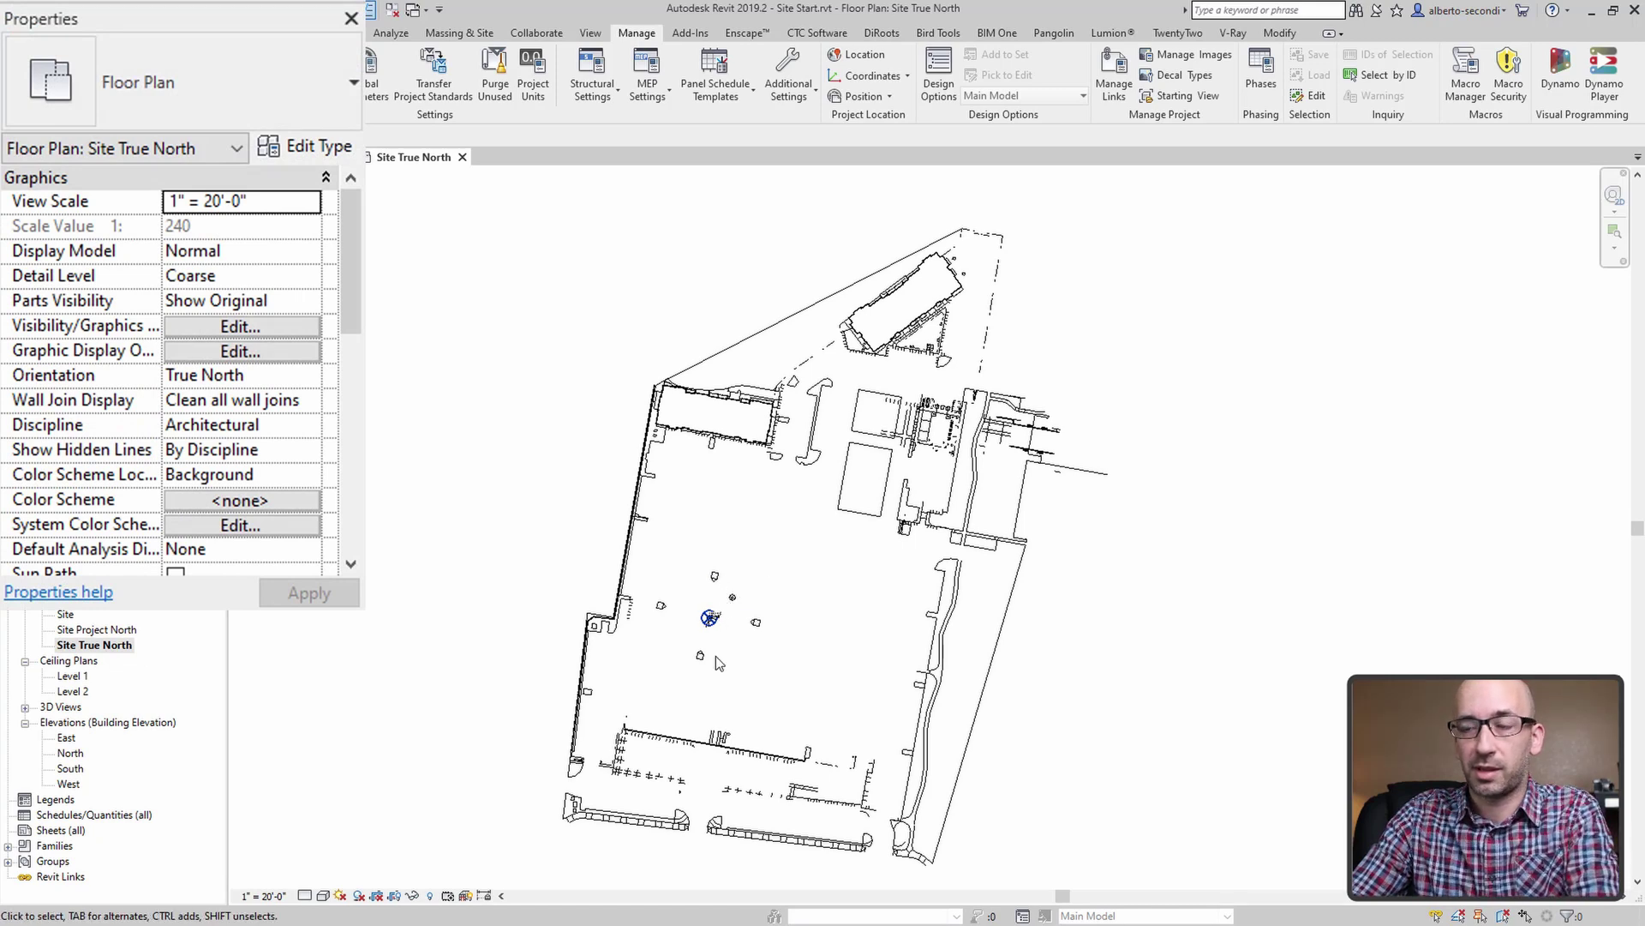
scroll(718, 662, up, 3)
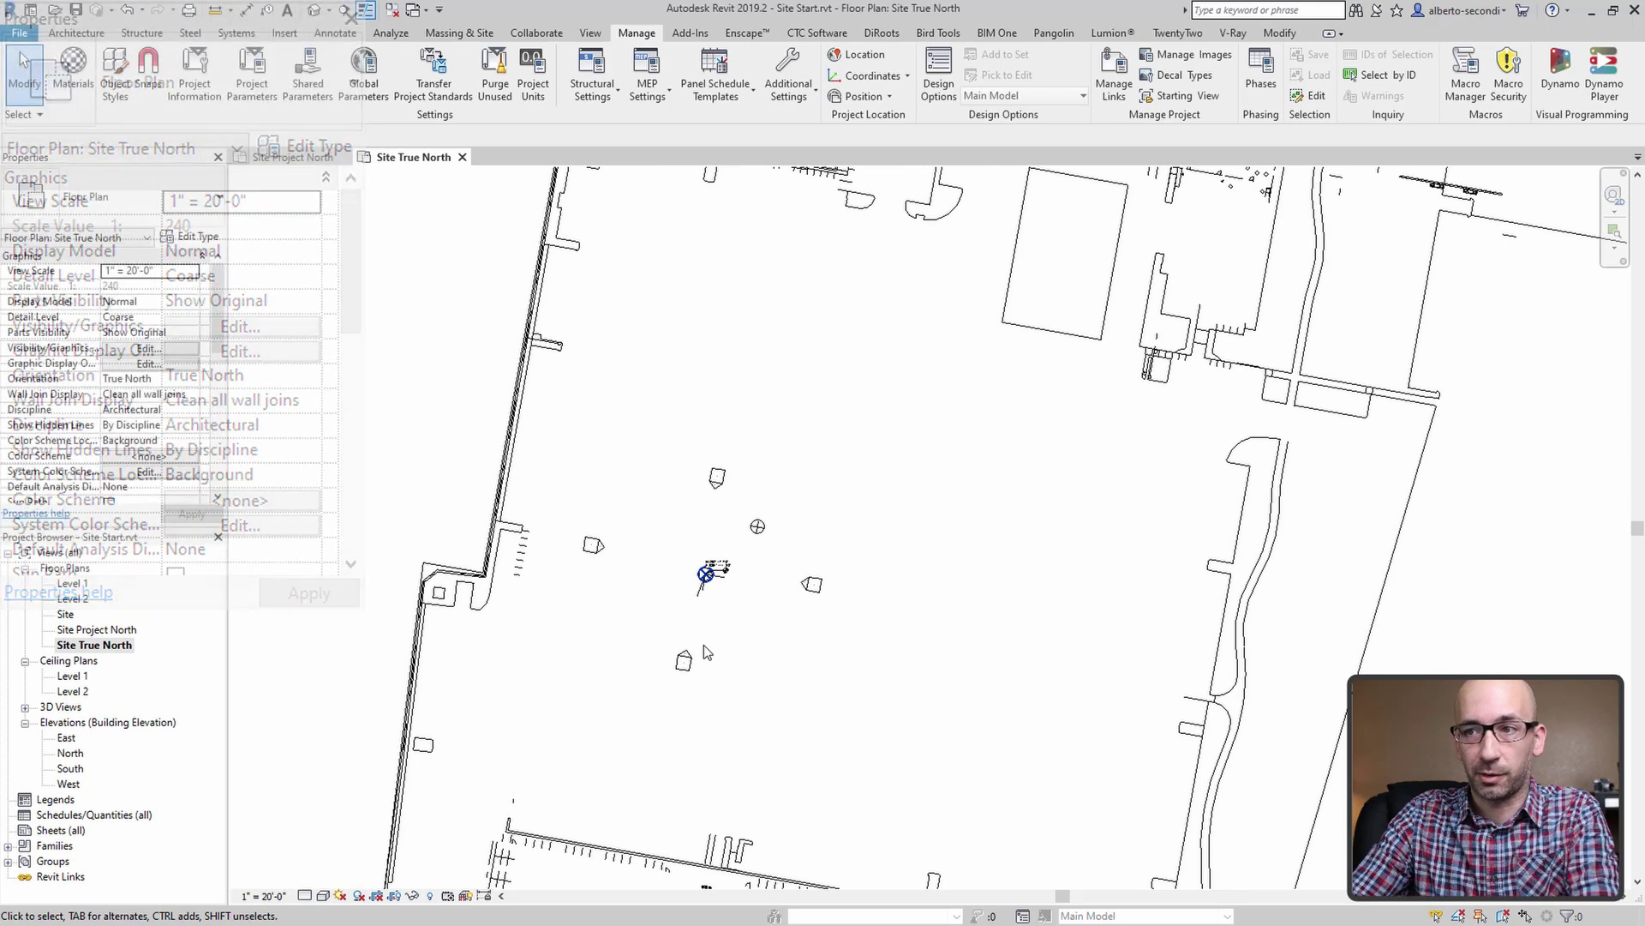
scroll(713, 578, up, 2)
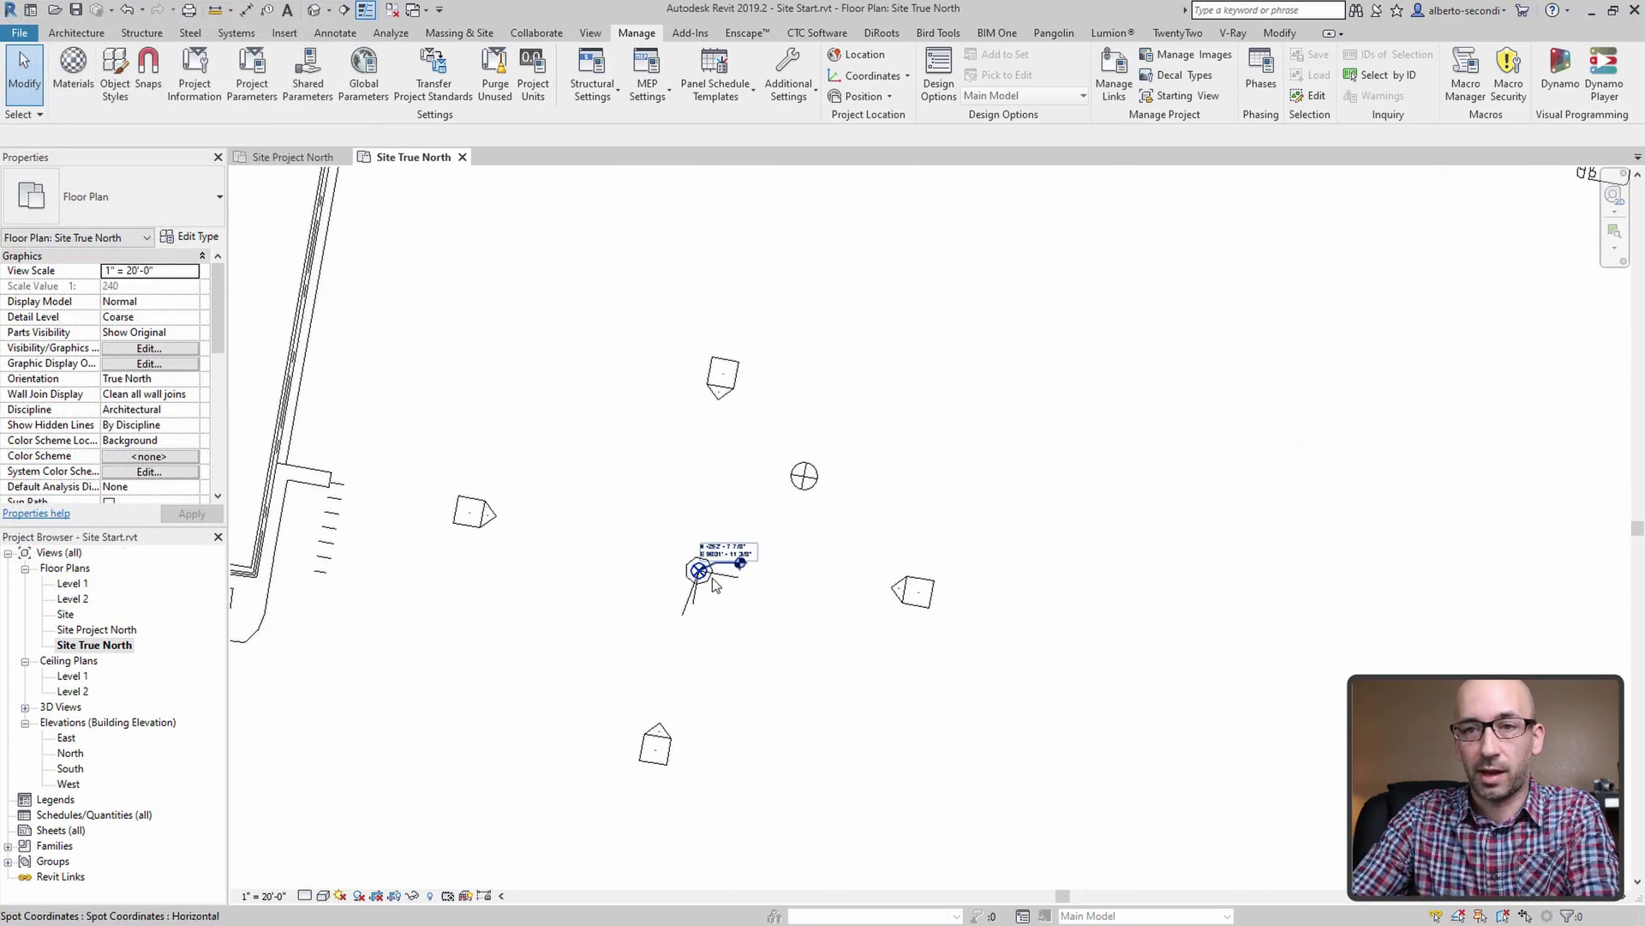
scroll(712, 578, up, 3)
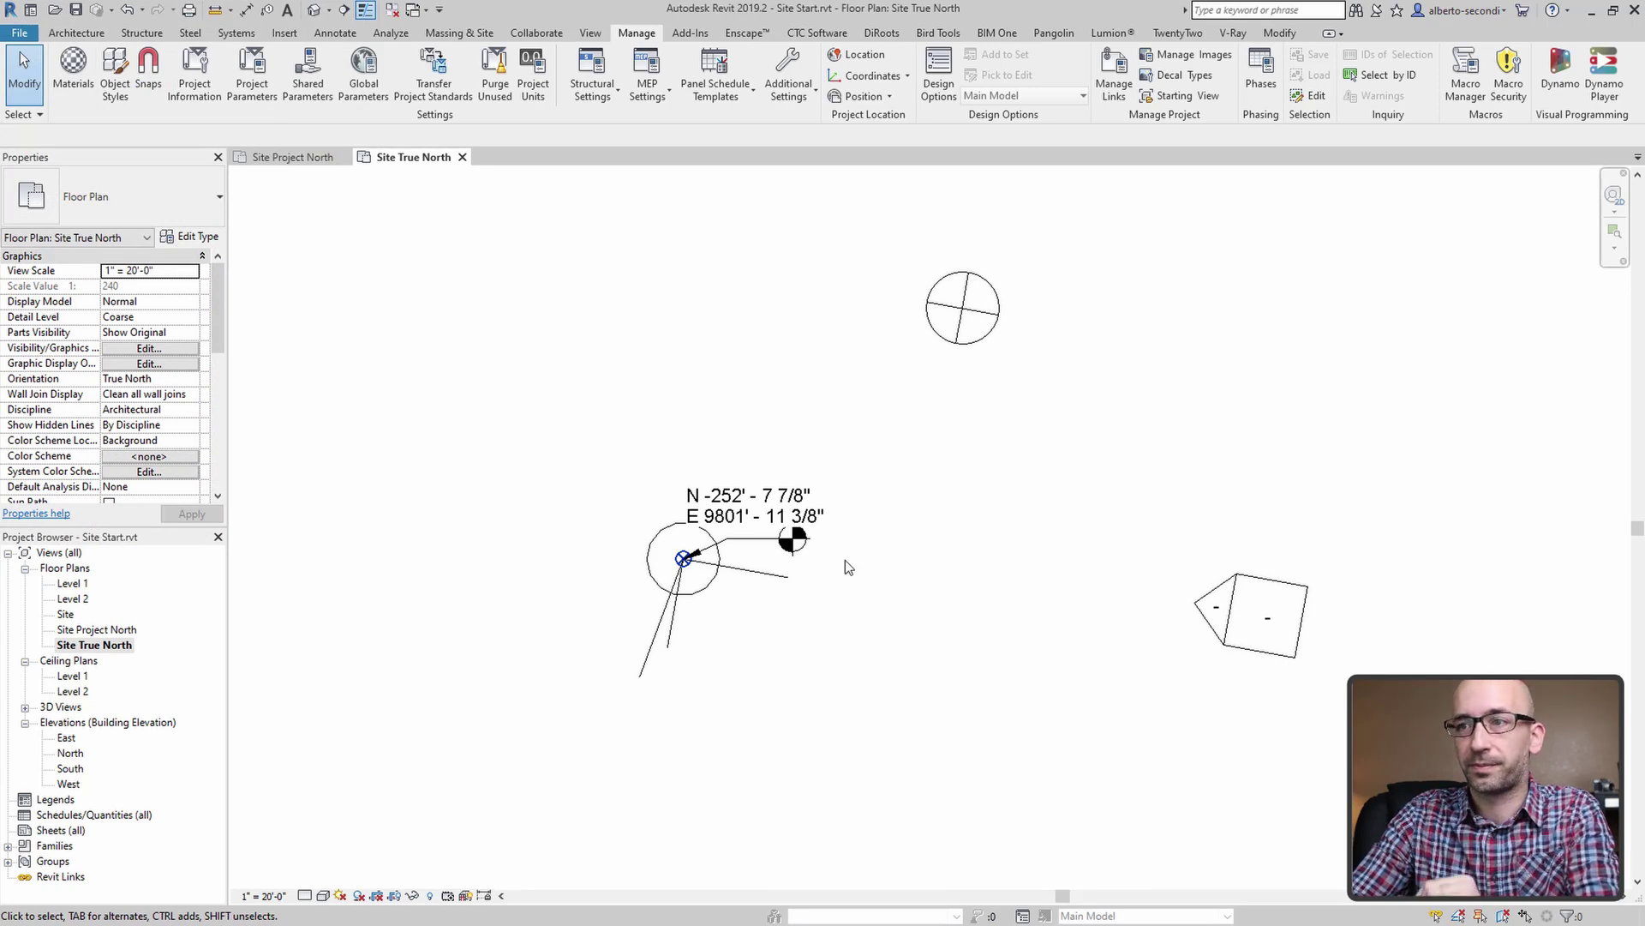
click(808, 487)
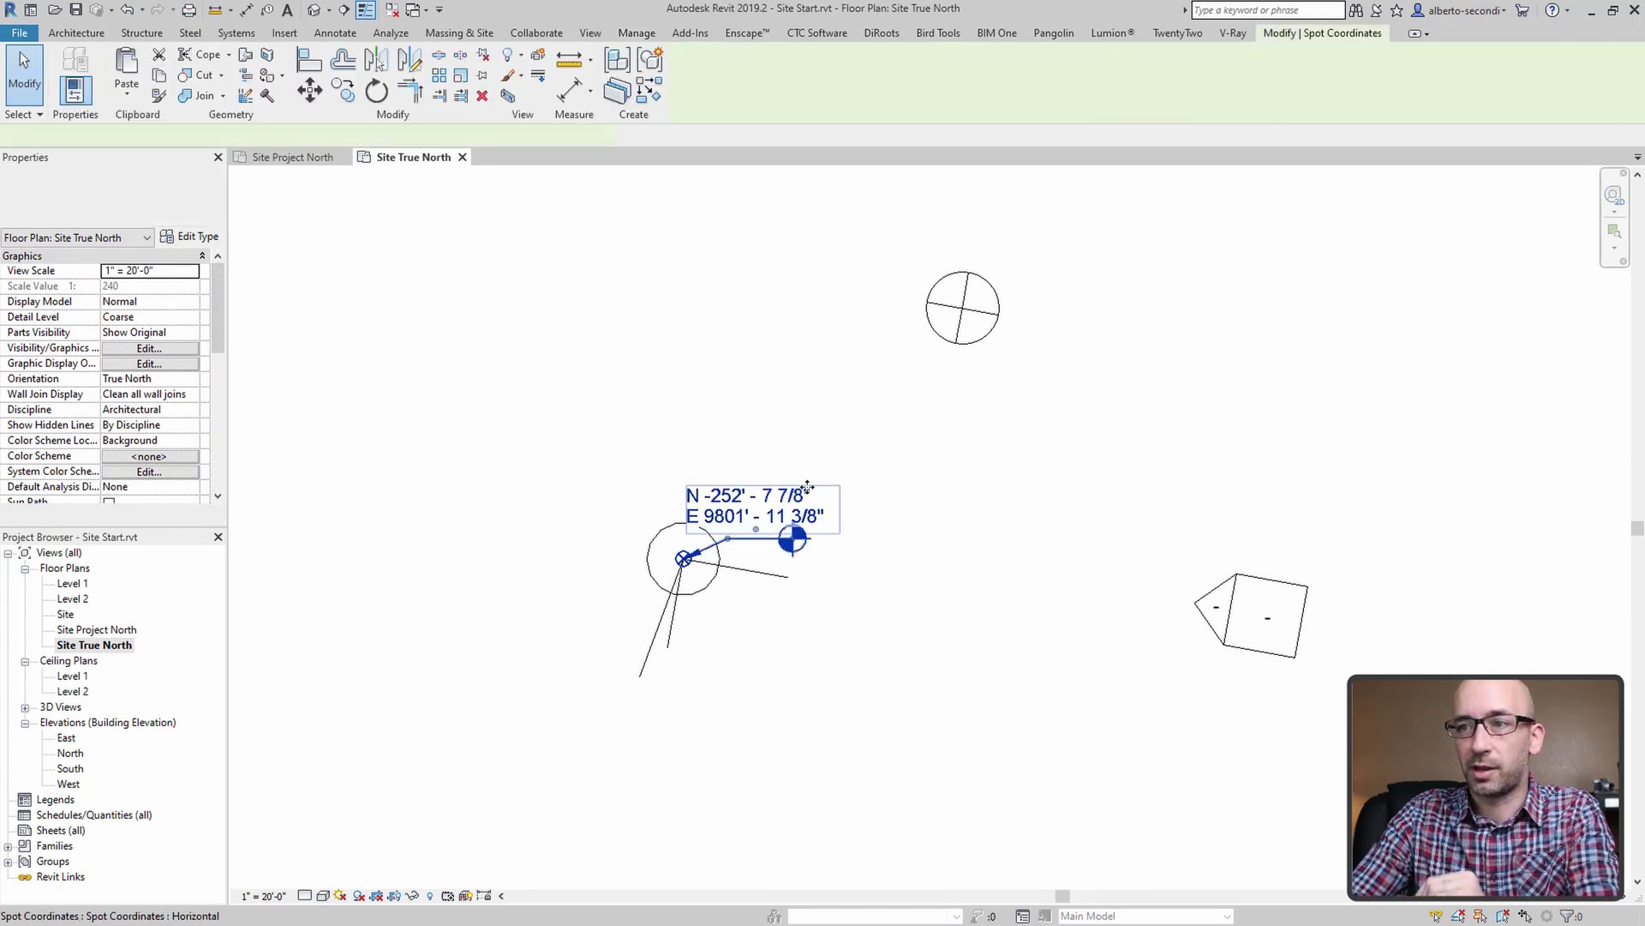
click(794, 681)
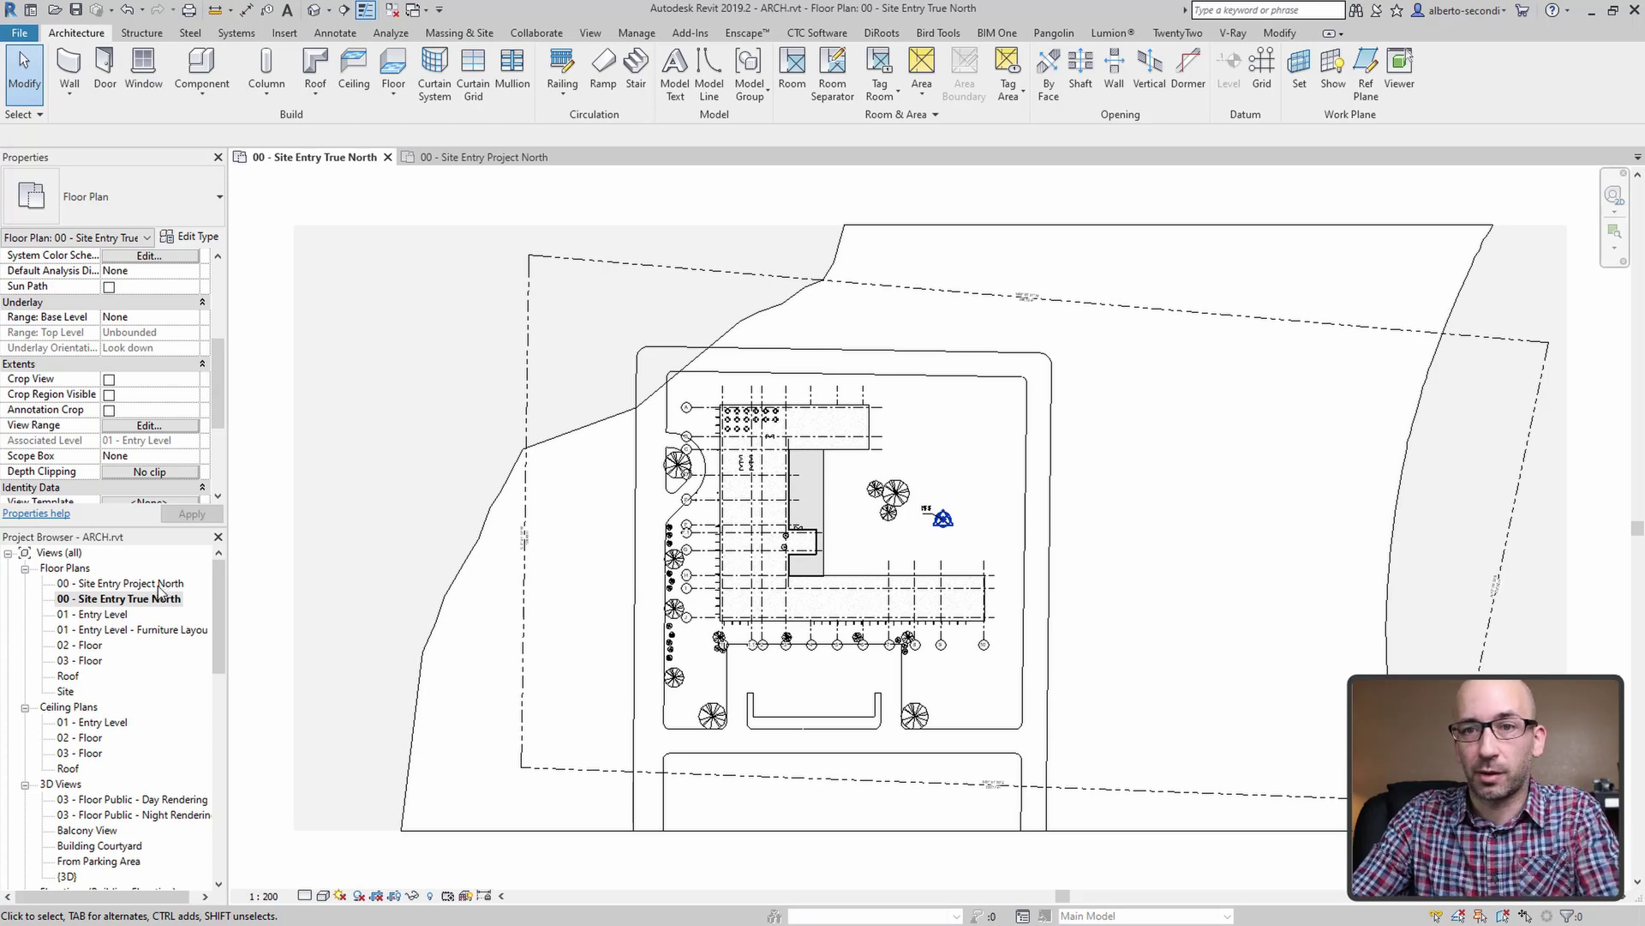
Open ARCH.rvt's 00 - Site Entry True North plan and check its View Range cut plane offset
click(151, 600)
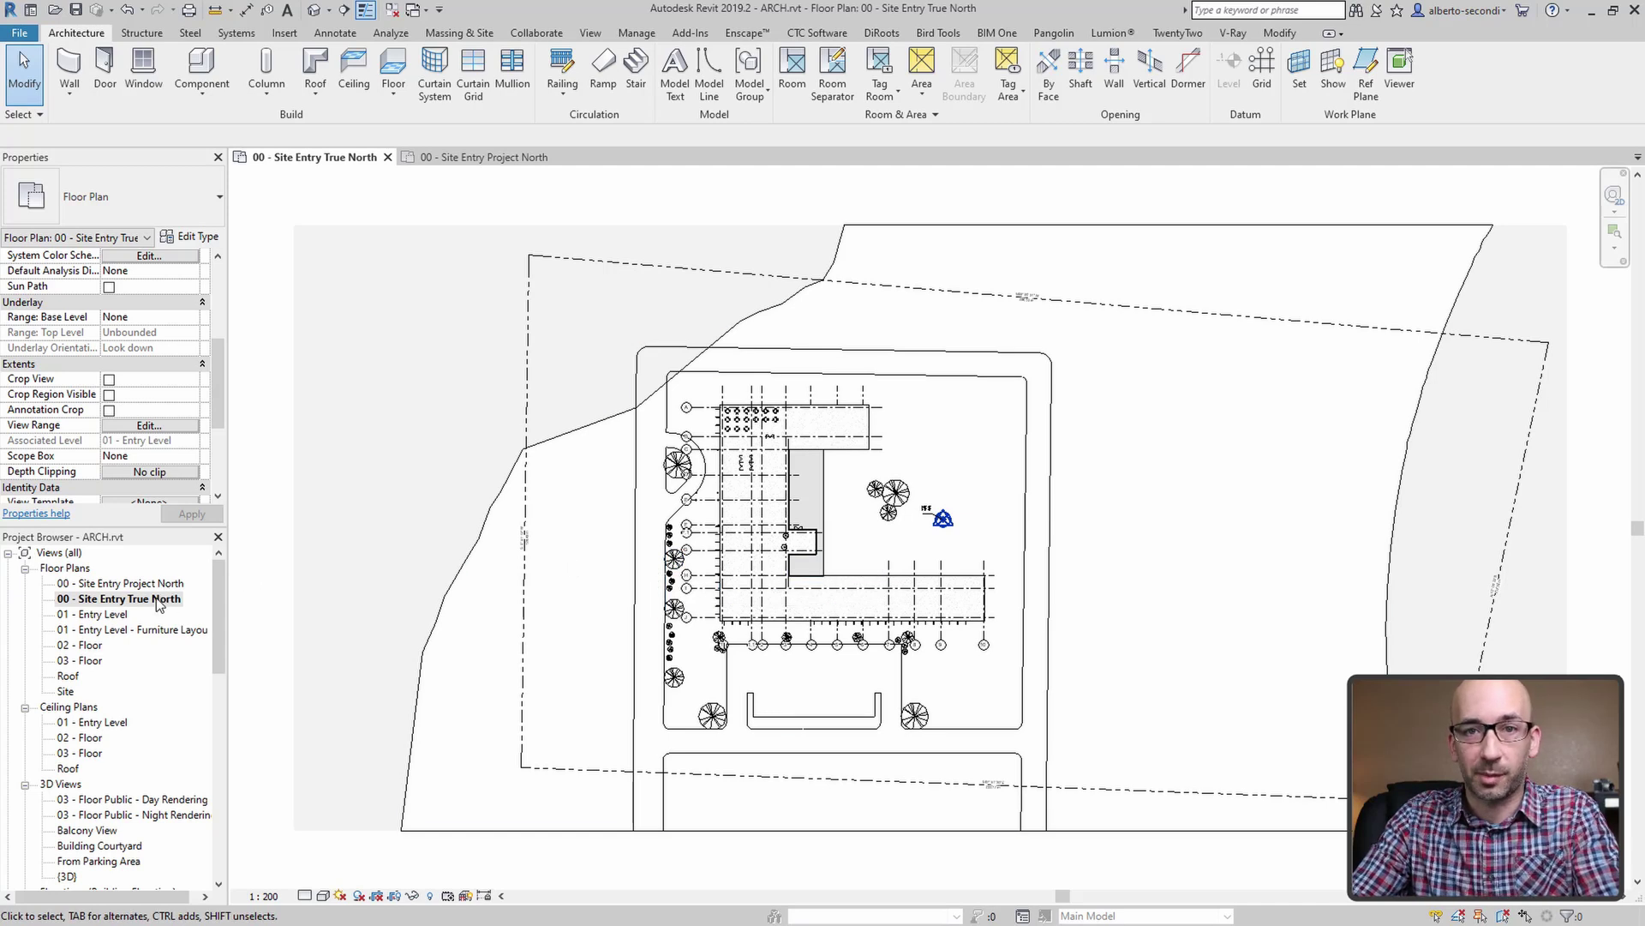
click(140, 426)
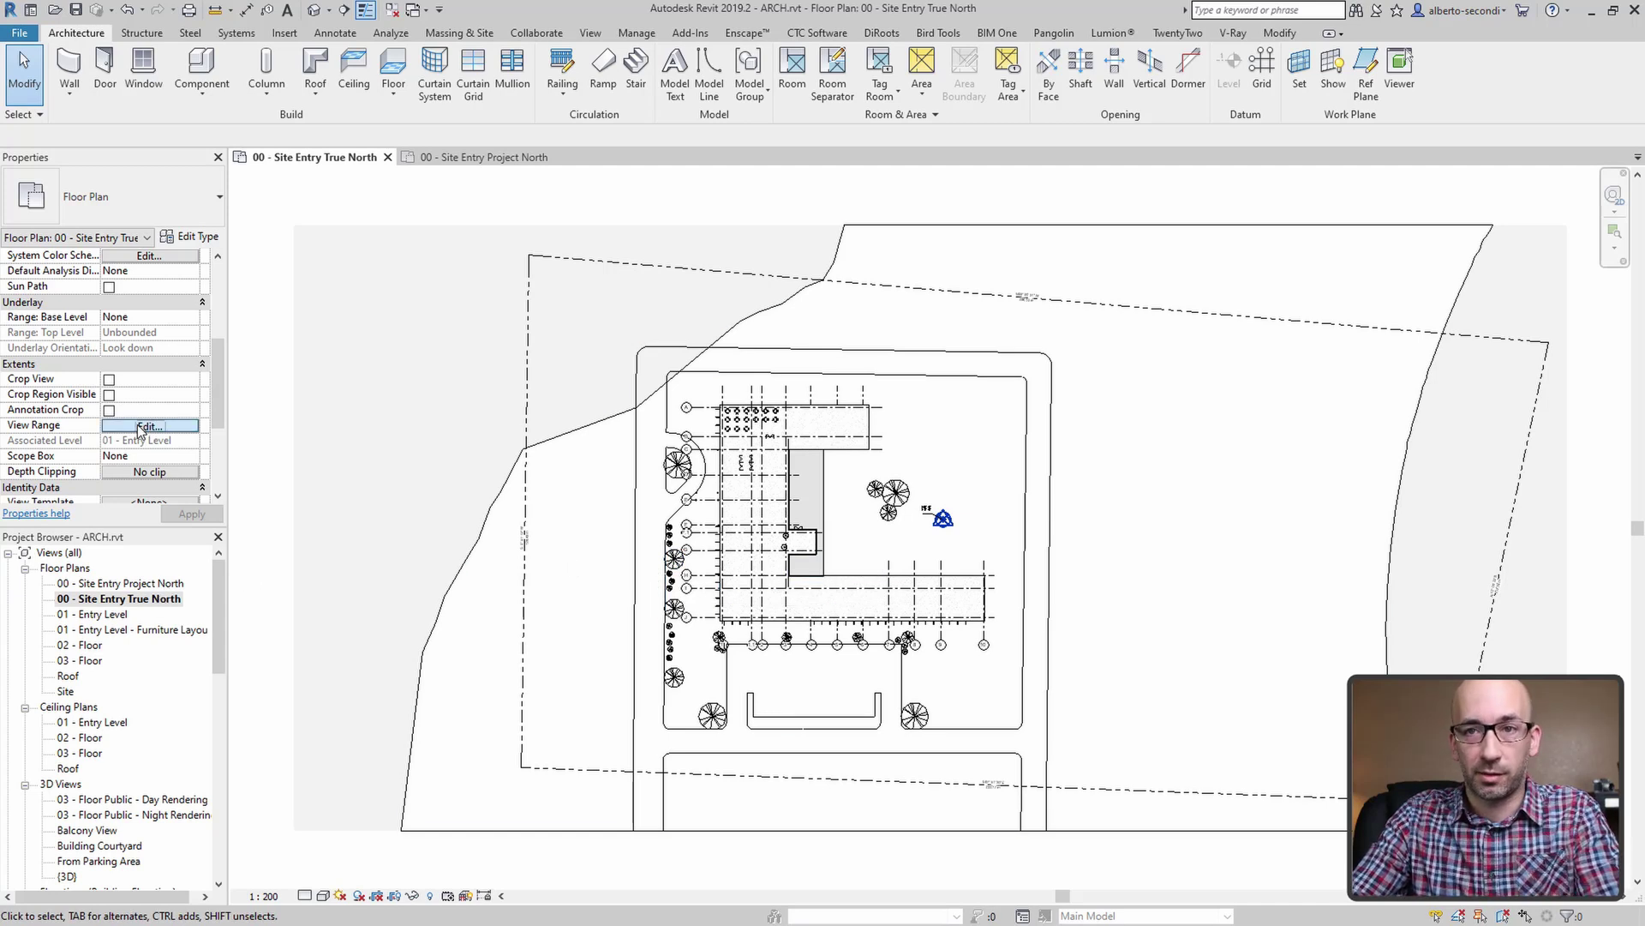
click(1180, 426)
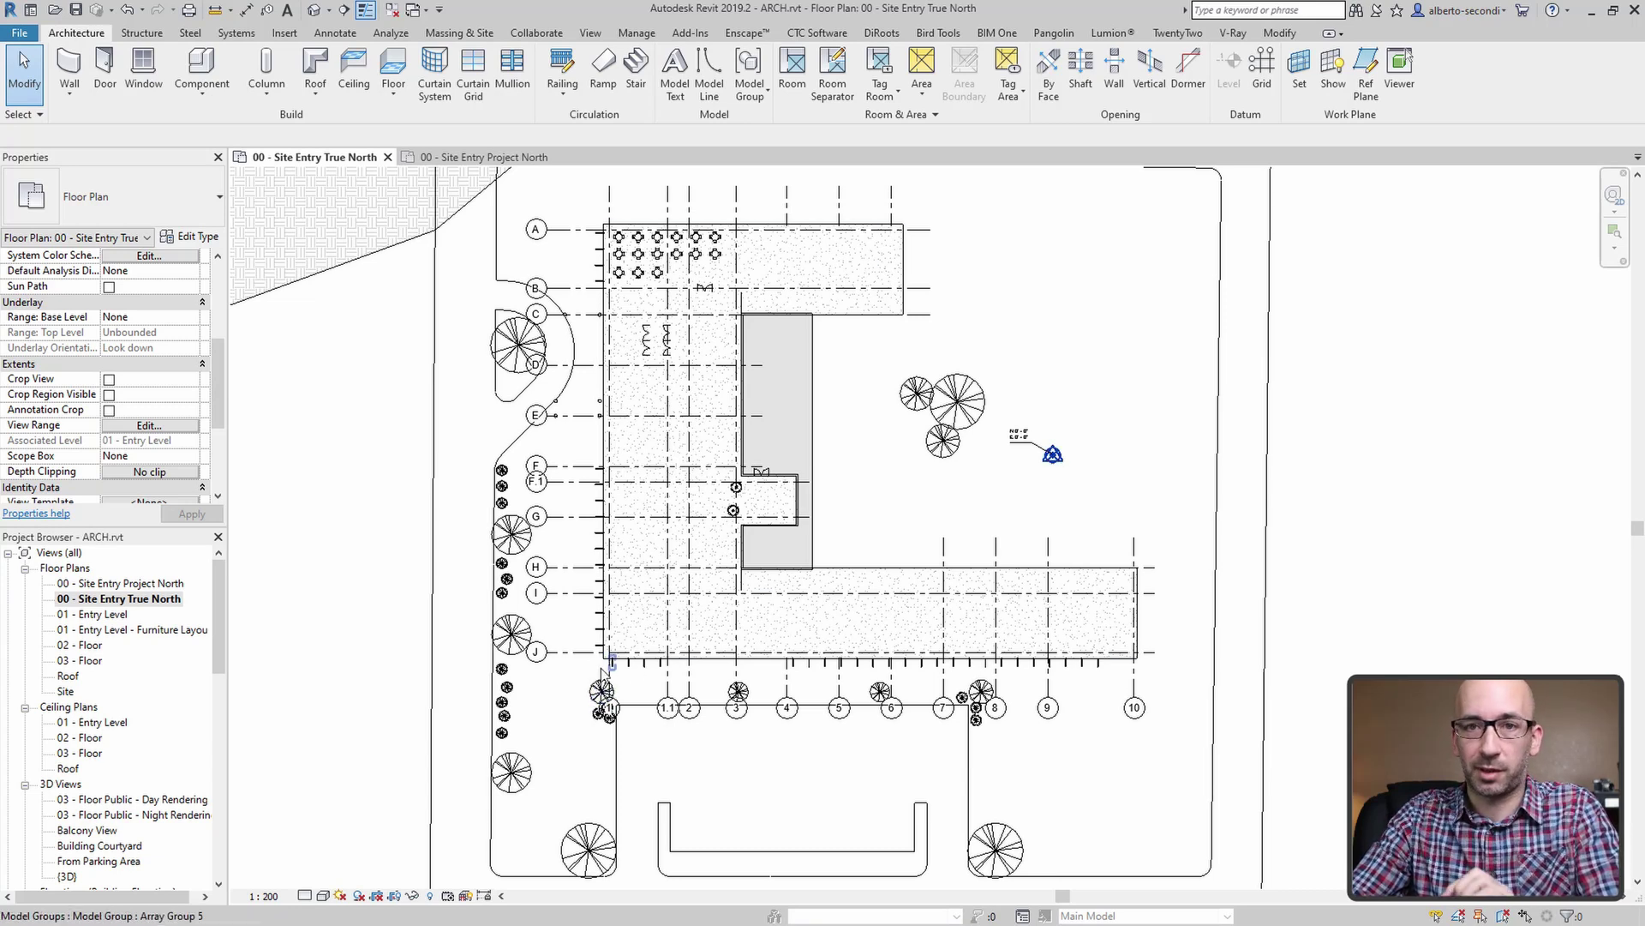
Zoom to the Project Base Point and select it, showing N/S, E/W, Elev 0' 0" and angle 0.00°
scroll(594, 668, up, 5)
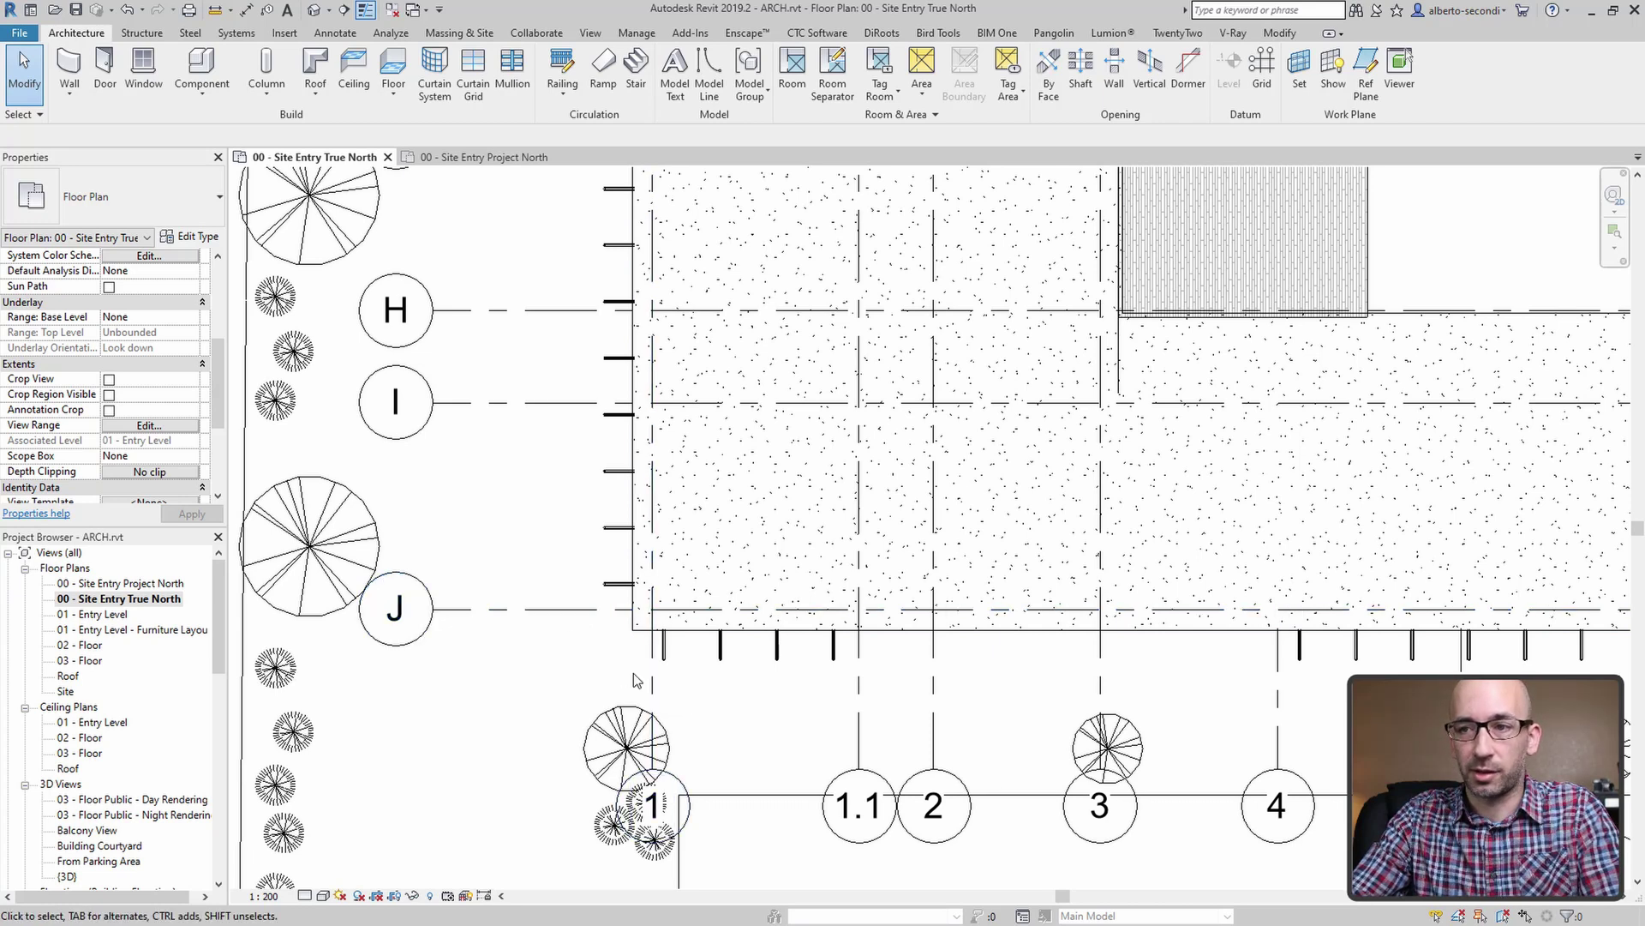
scroll(635, 639, up, 3)
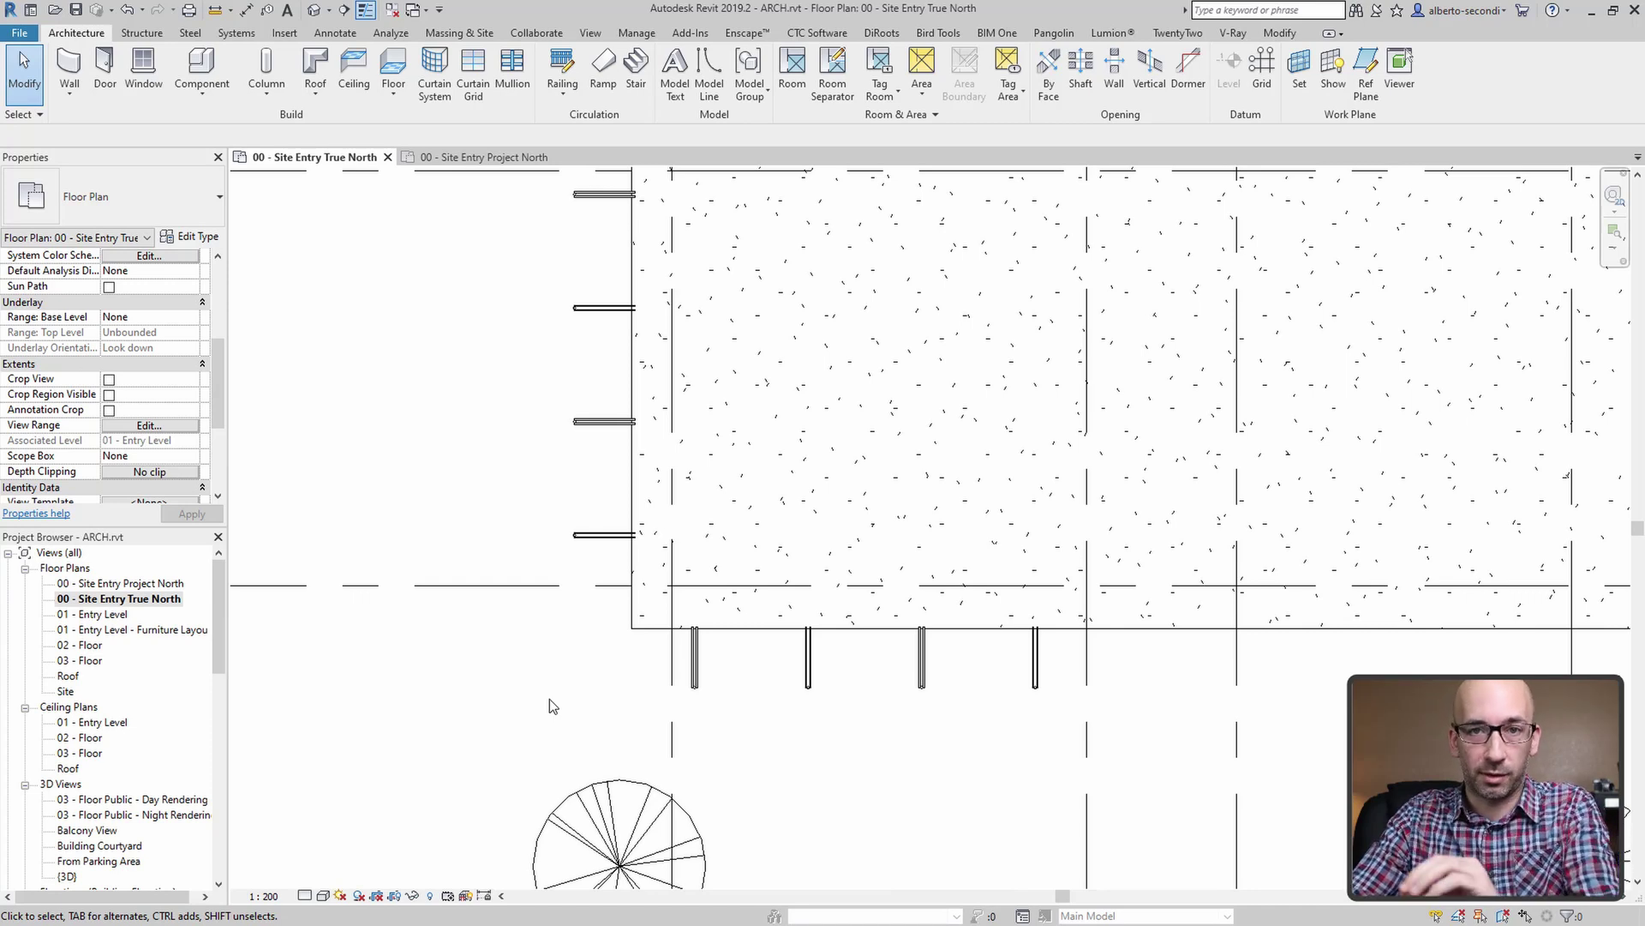
scroll(542, 701, down, 5)
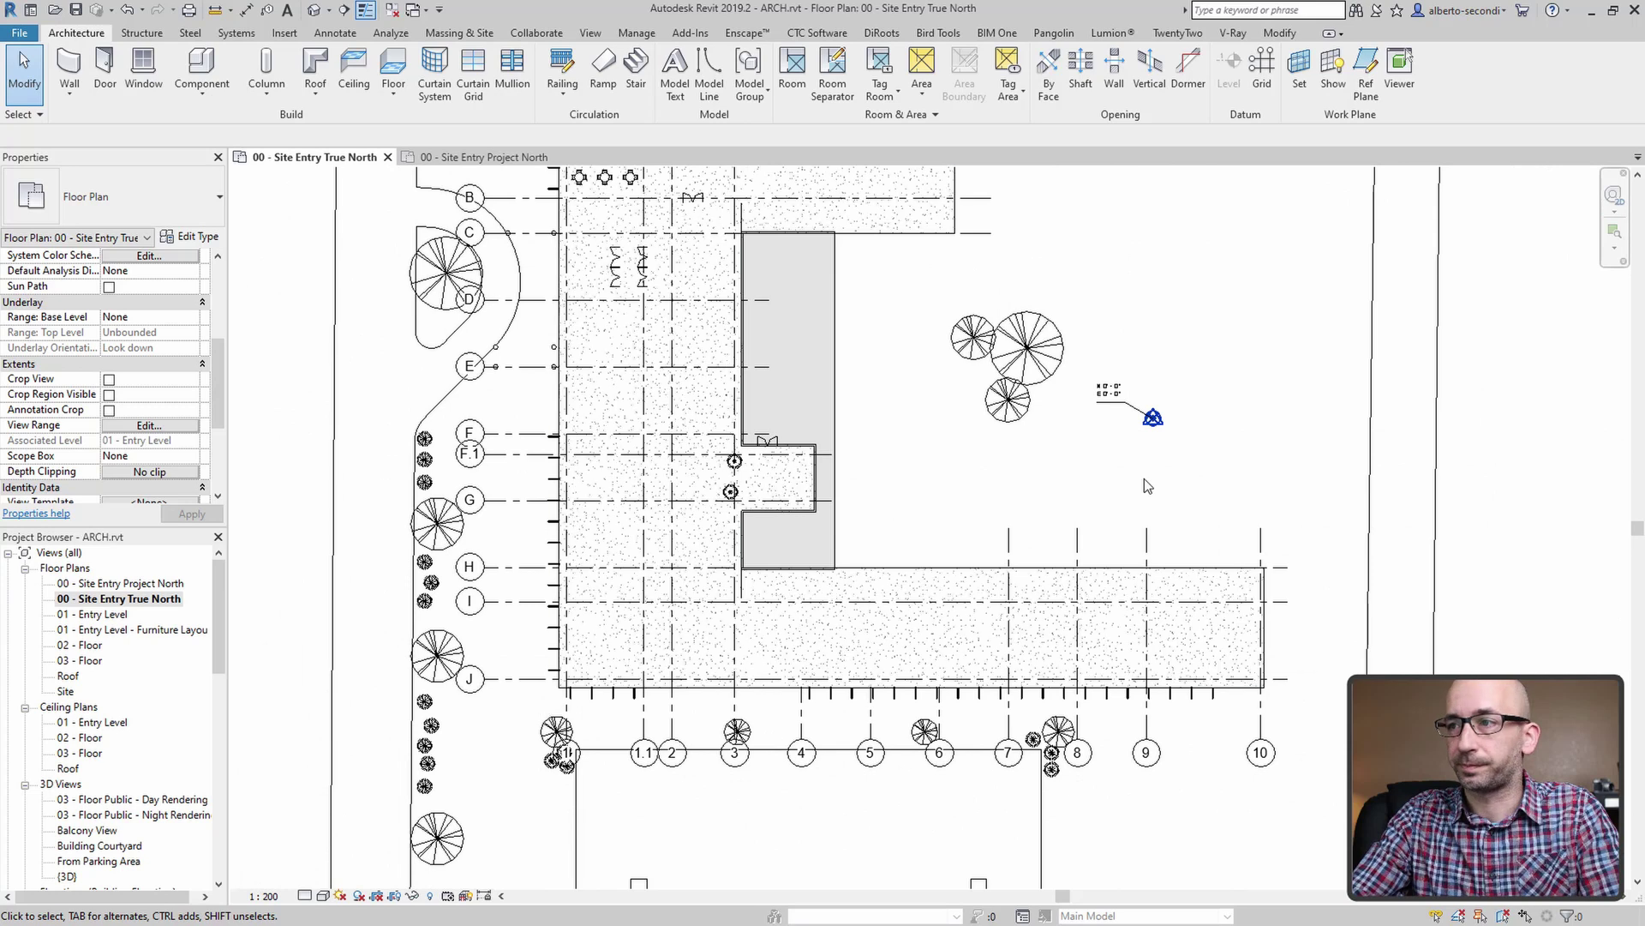
scroll(1182, 393, up, 2)
scroll(1183, 392, up, 2)
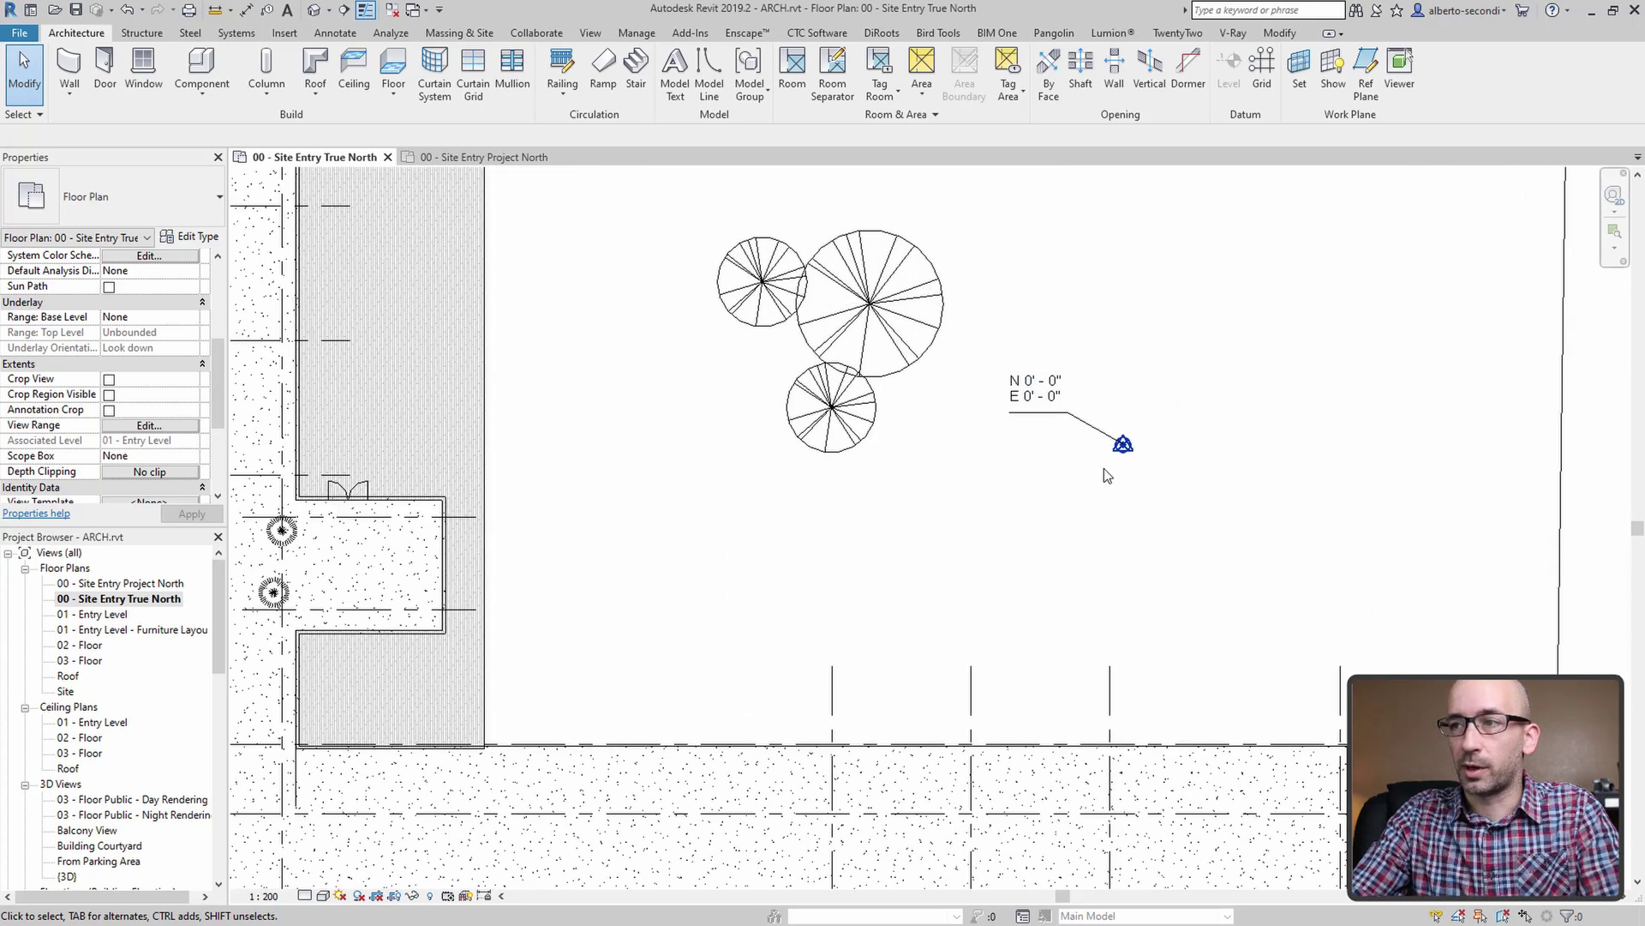
click(1123, 445)
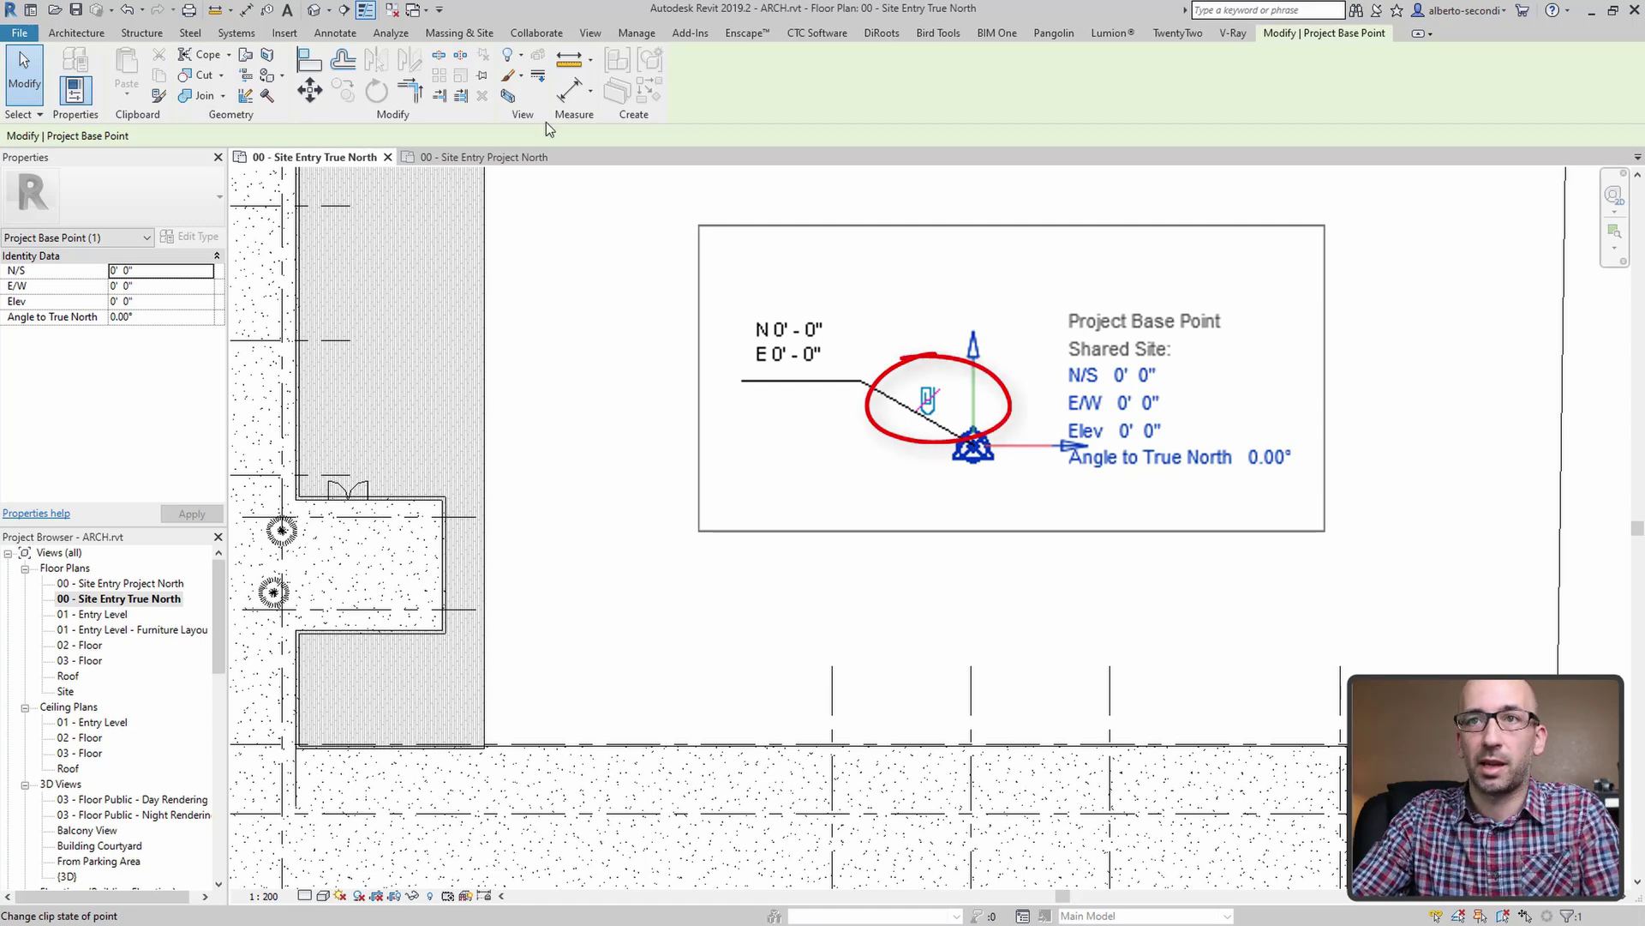
Move the project base point to the grid J / grid 1 intersection
click(310, 89)
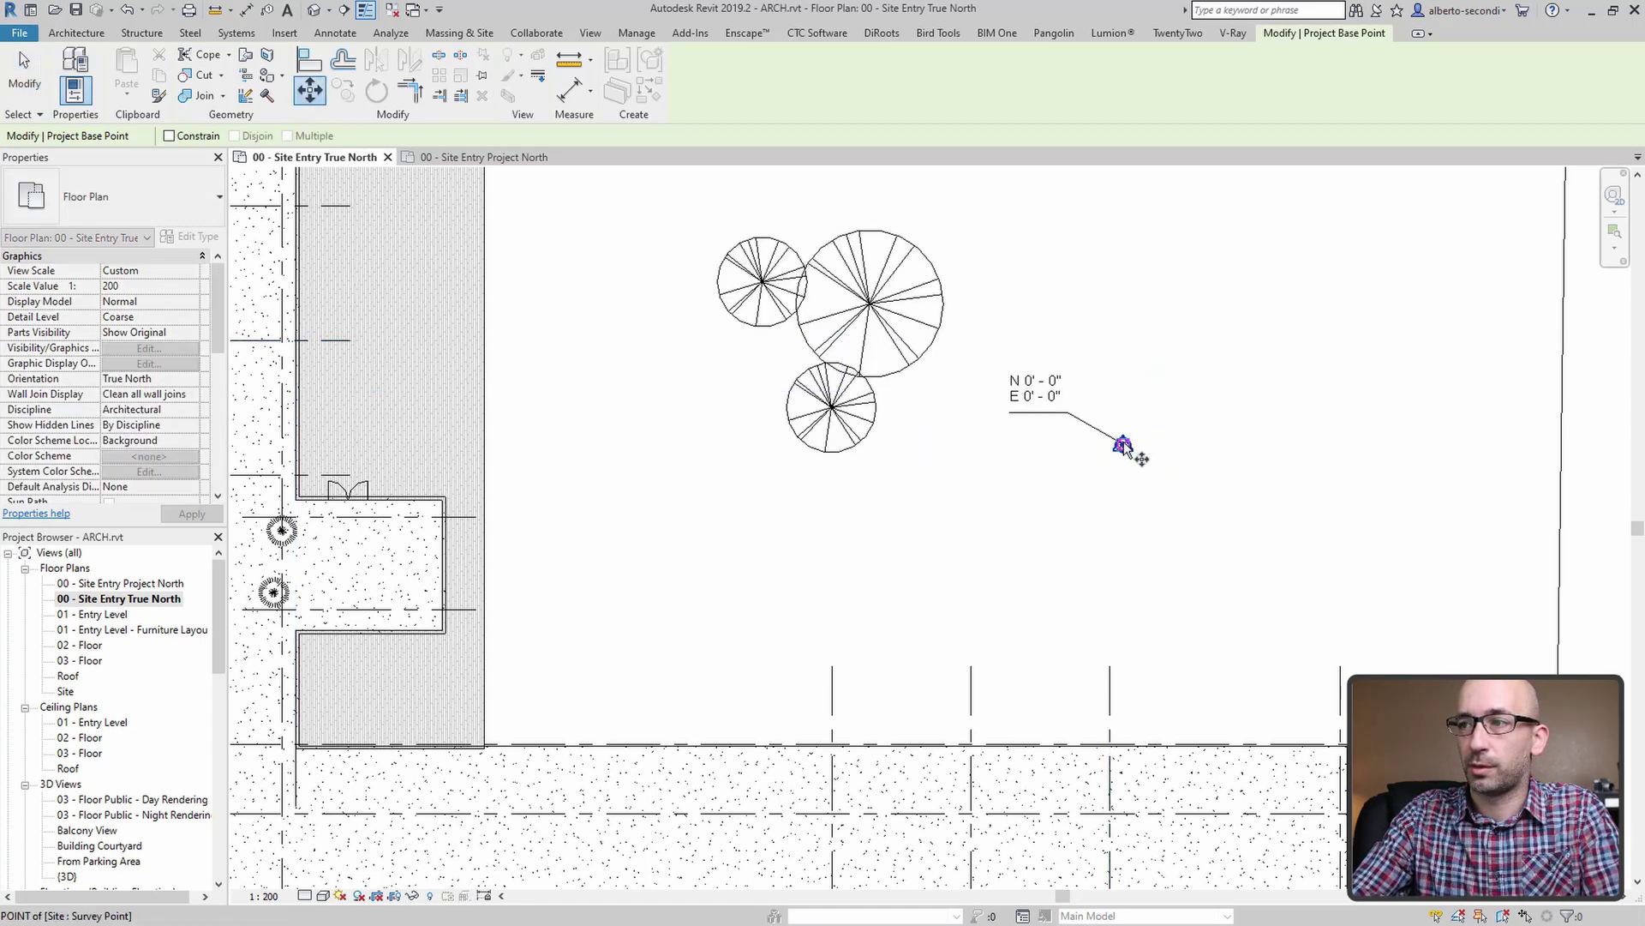
click(1123, 446)
scroll(1123, 446, down, 5)
scroll(787, 594, up, 5)
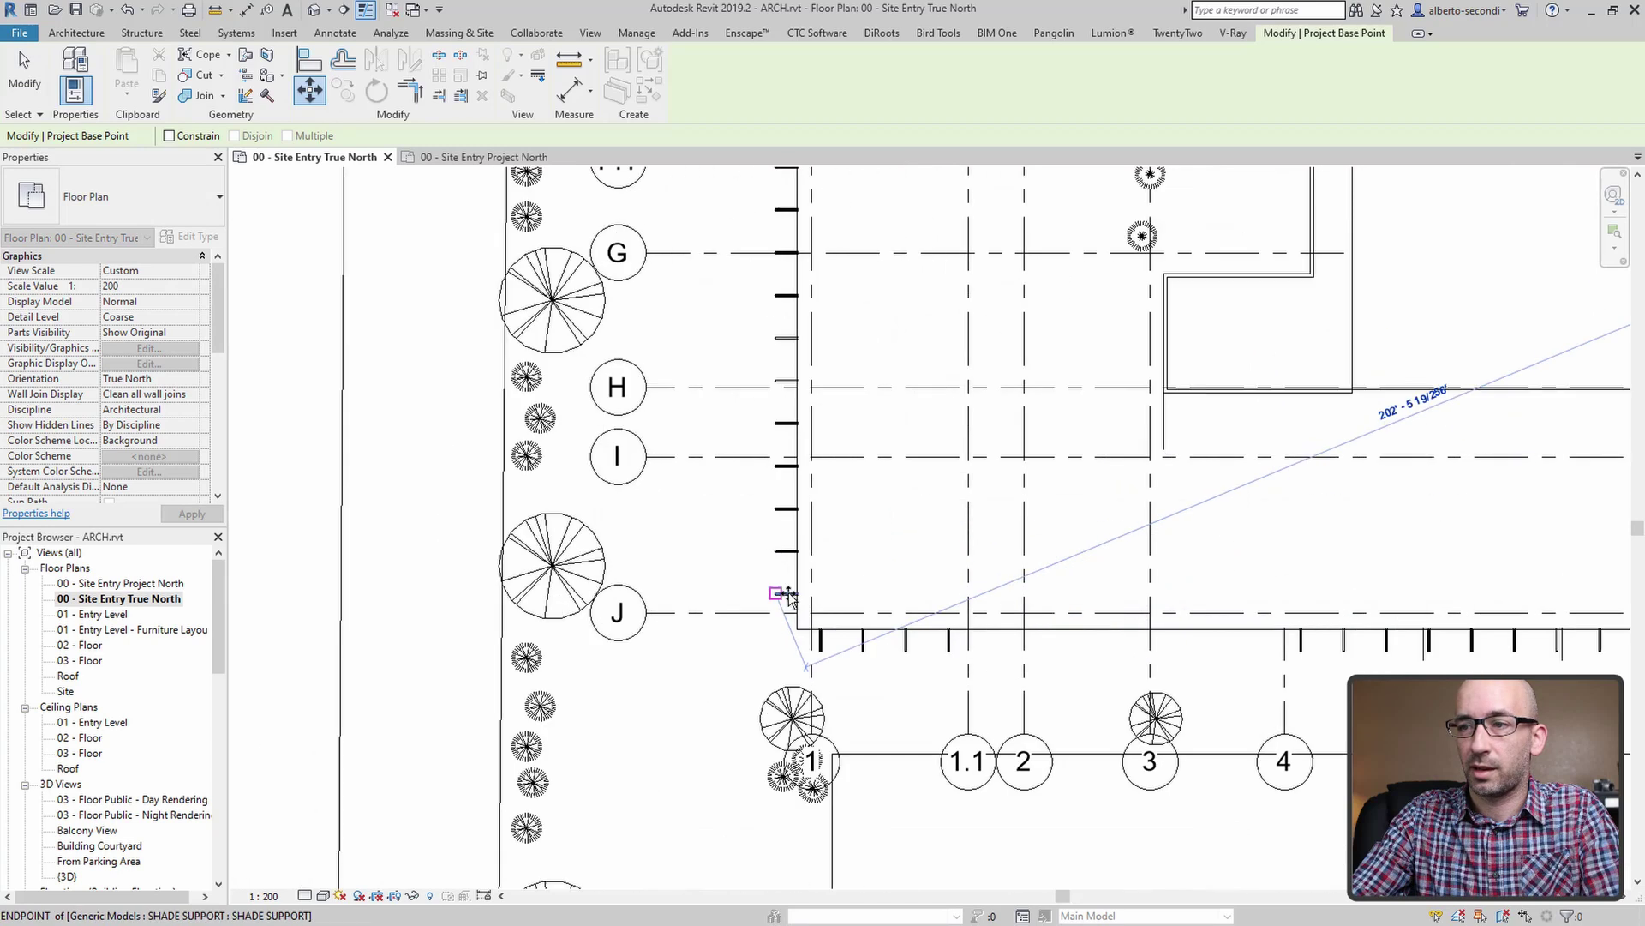
scroll(786, 594, up, 5)
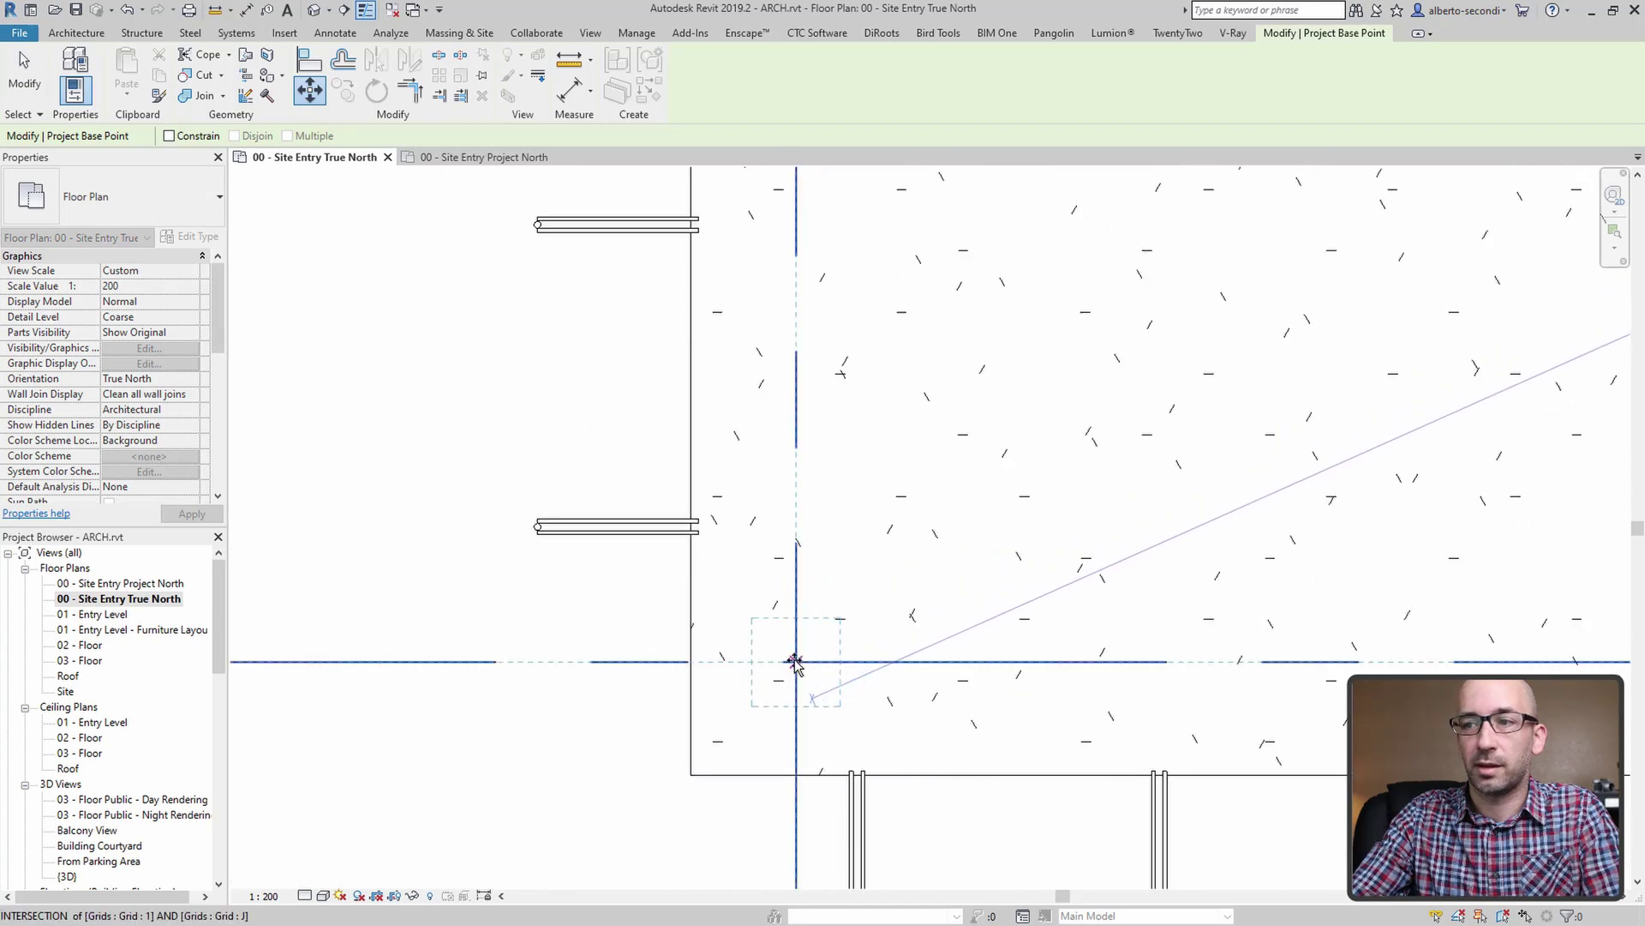
click(795, 661)
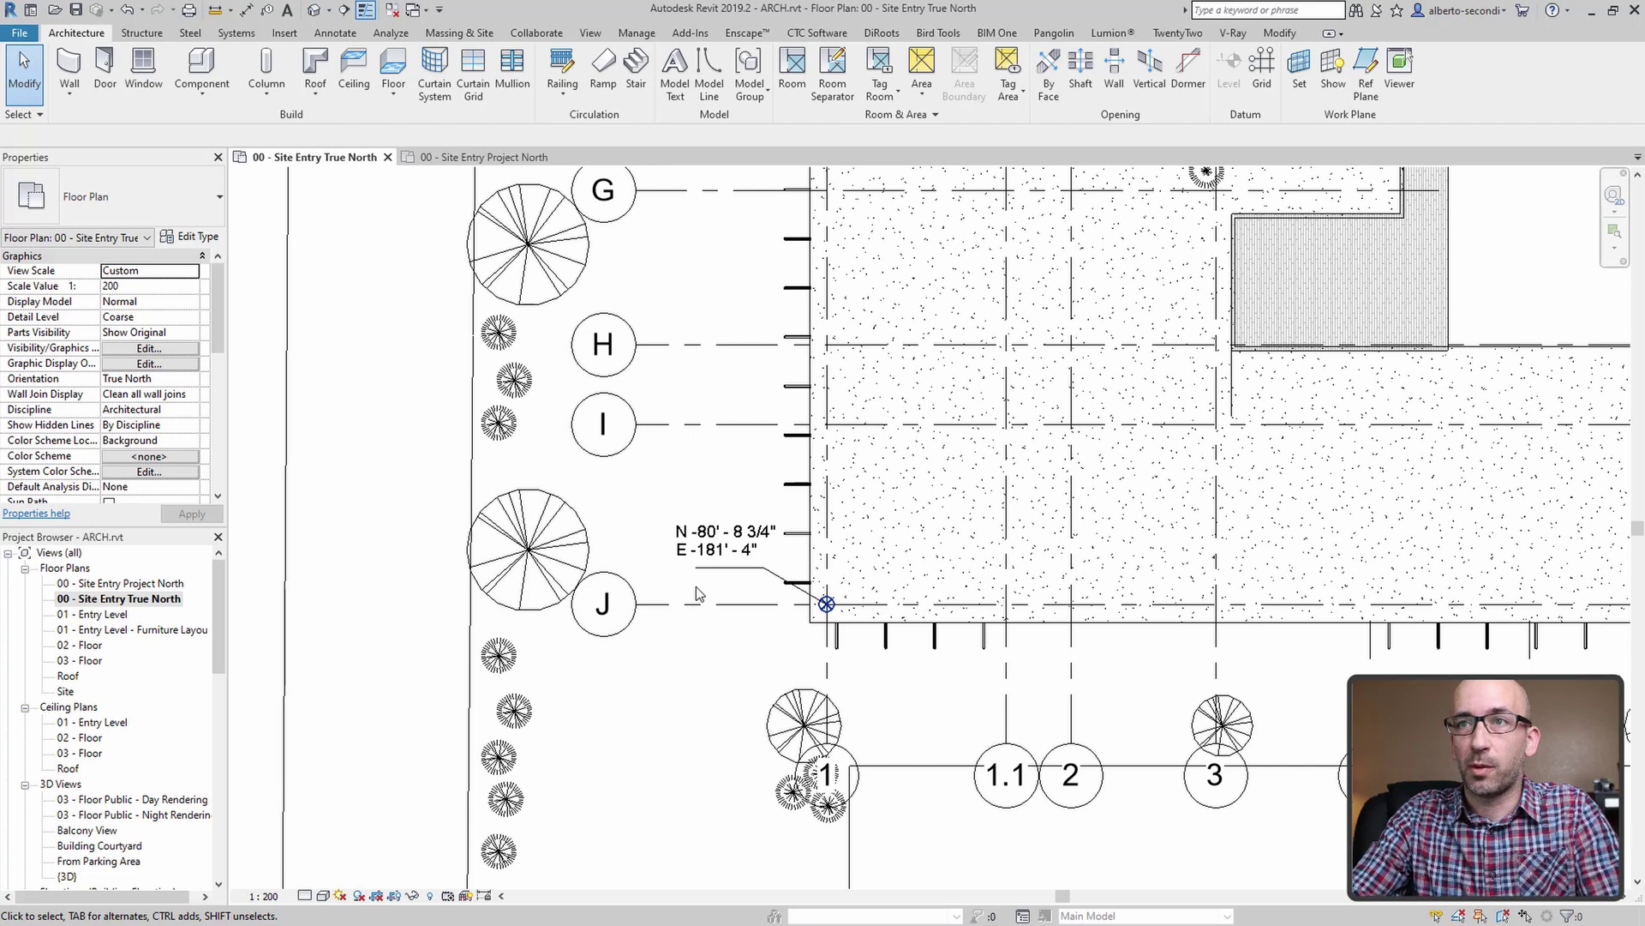
click(636, 33)
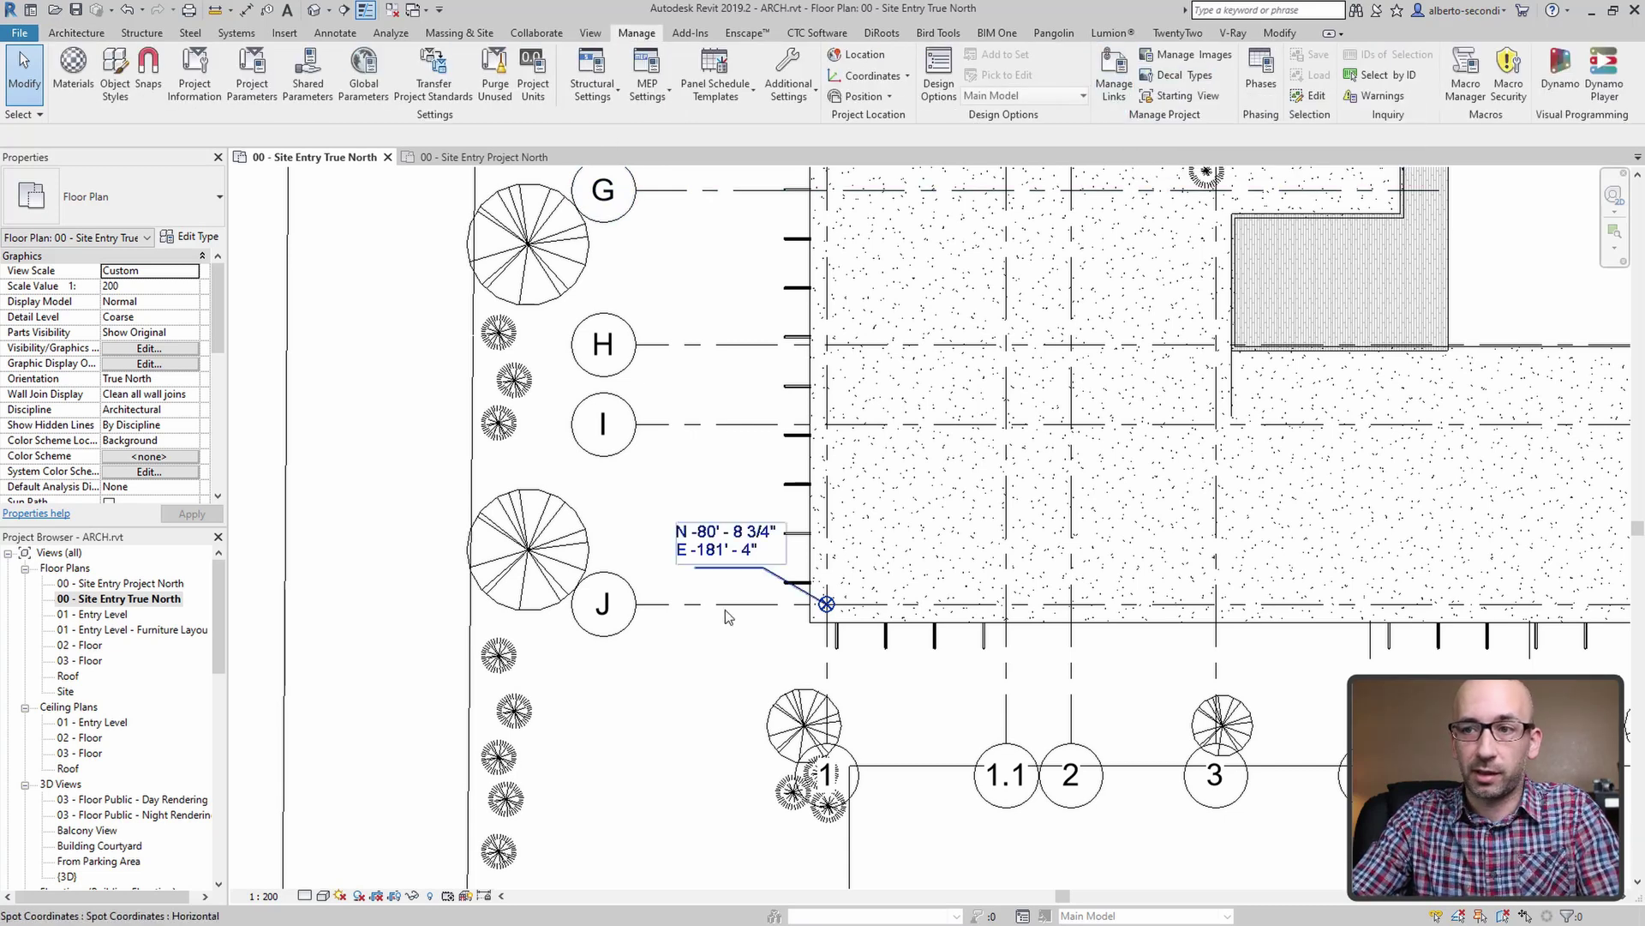
Link Site Start.rvt via Manage Links using Auto - Project Base Point to Project Base Point
key(m)
key(l)
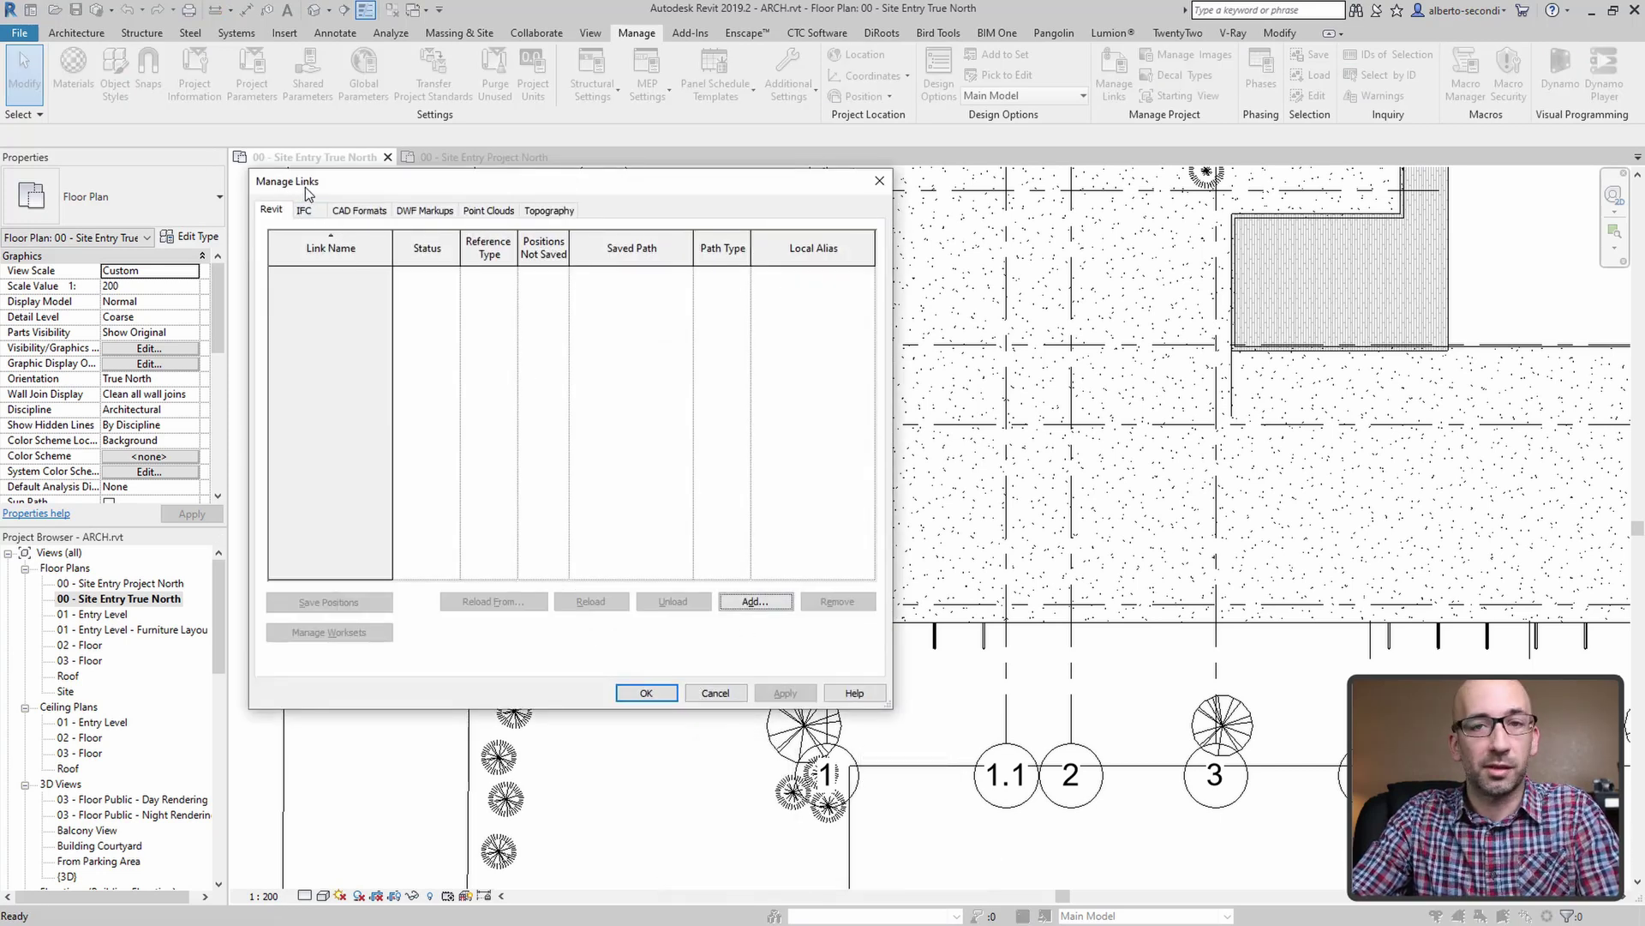
click(753, 602)
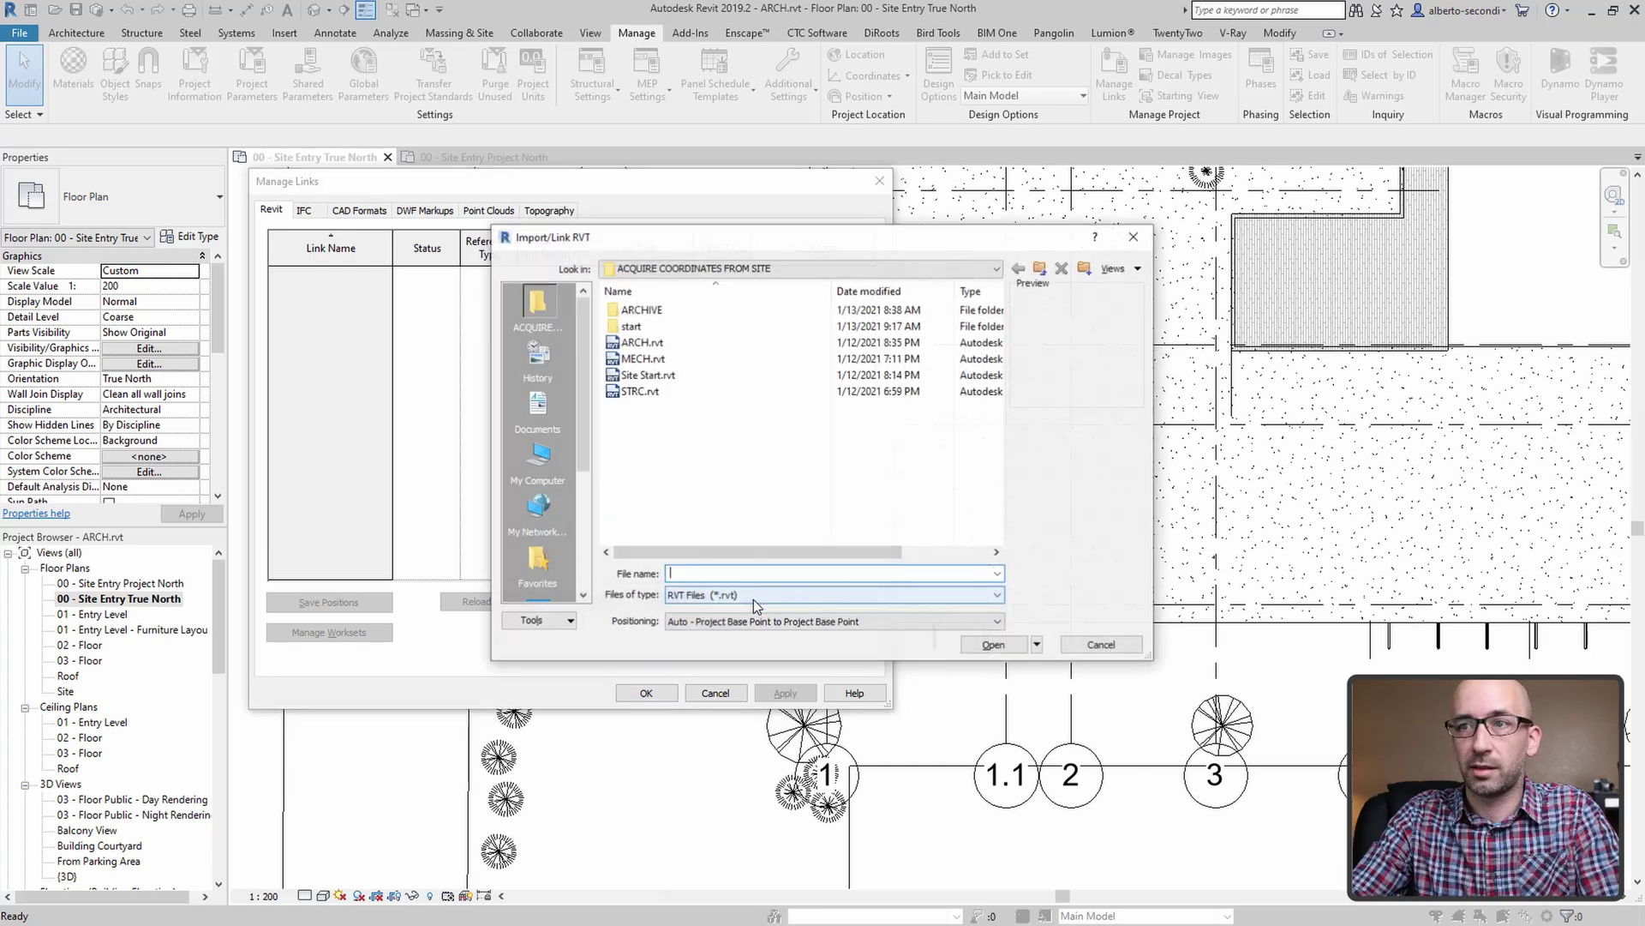
click(641, 346)
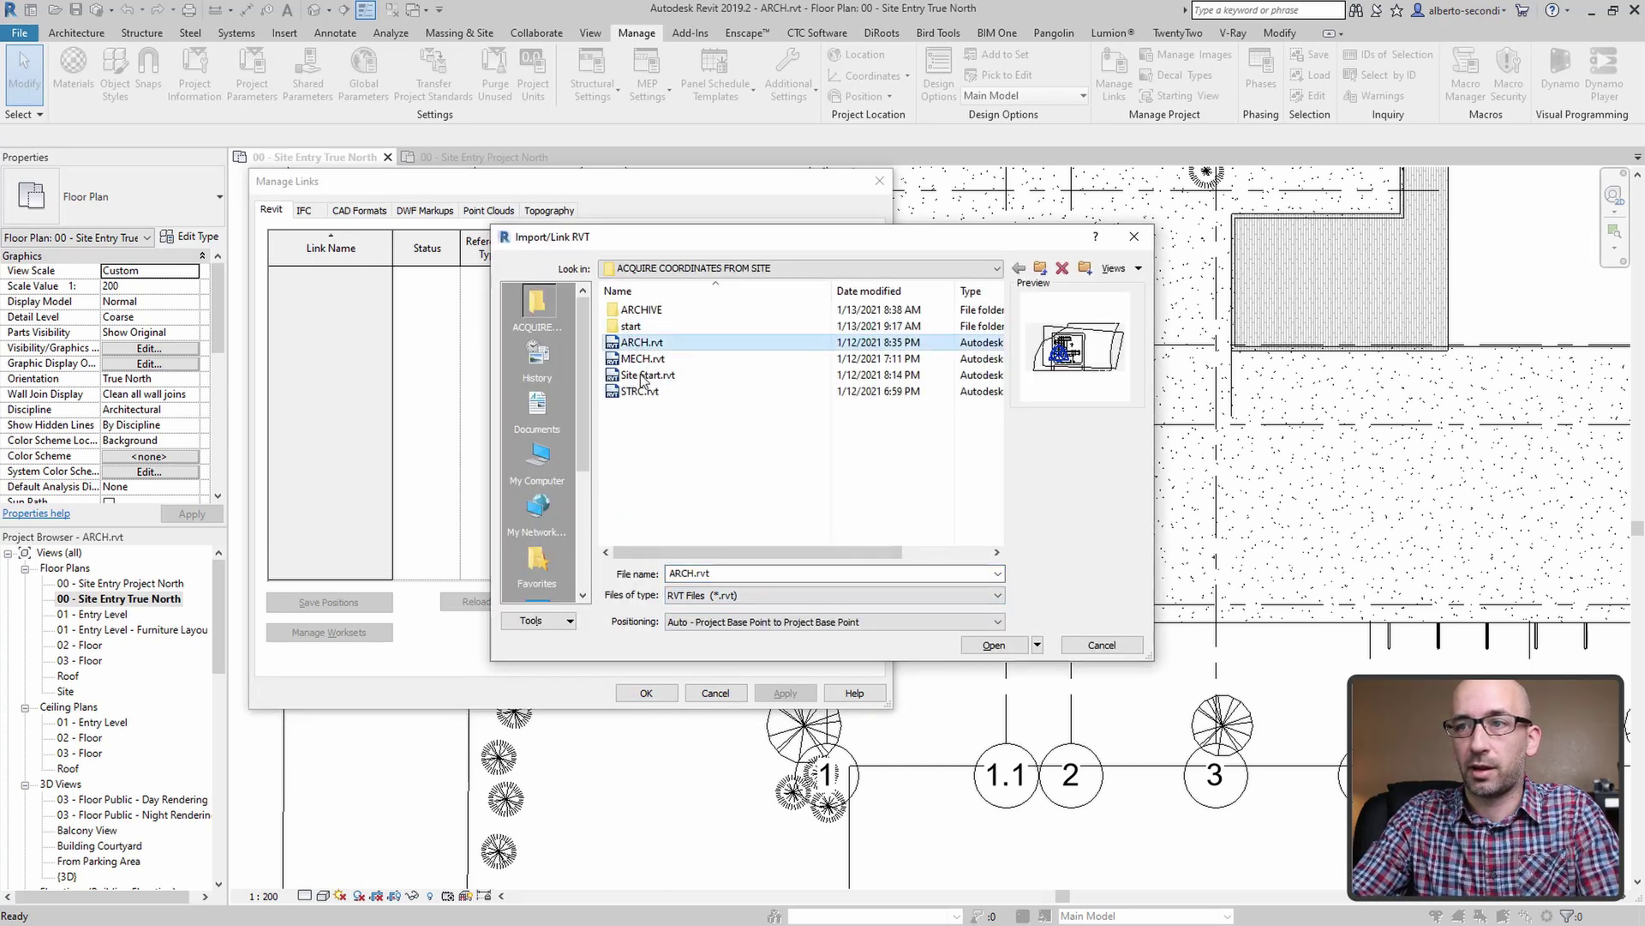
click(631, 377)
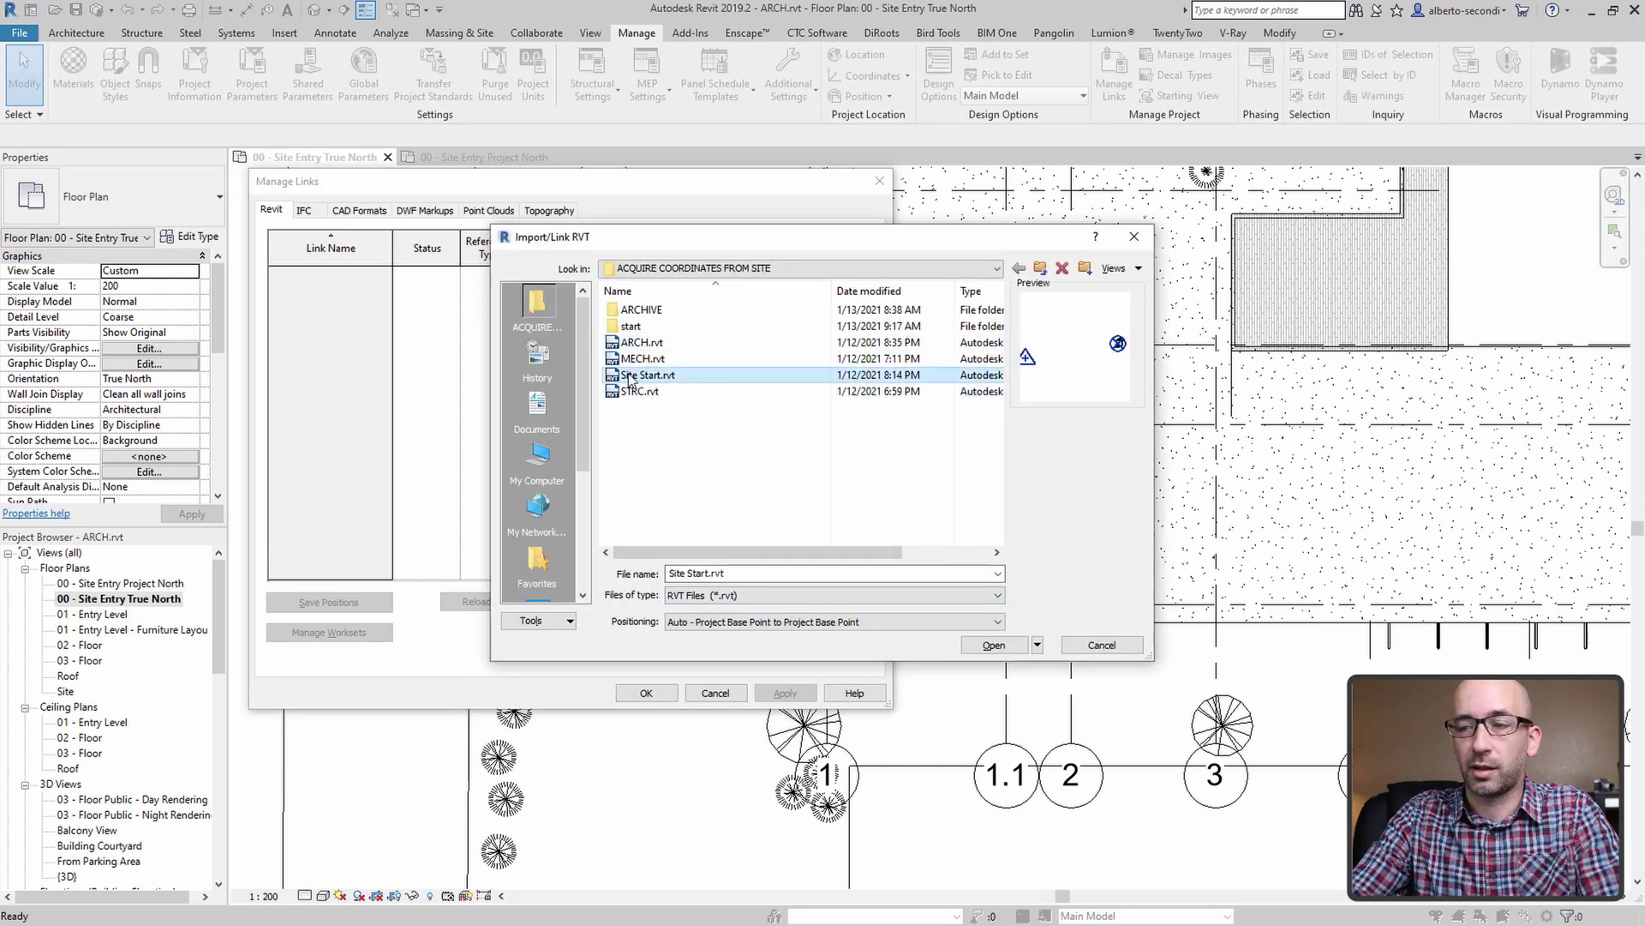
click(826, 623)
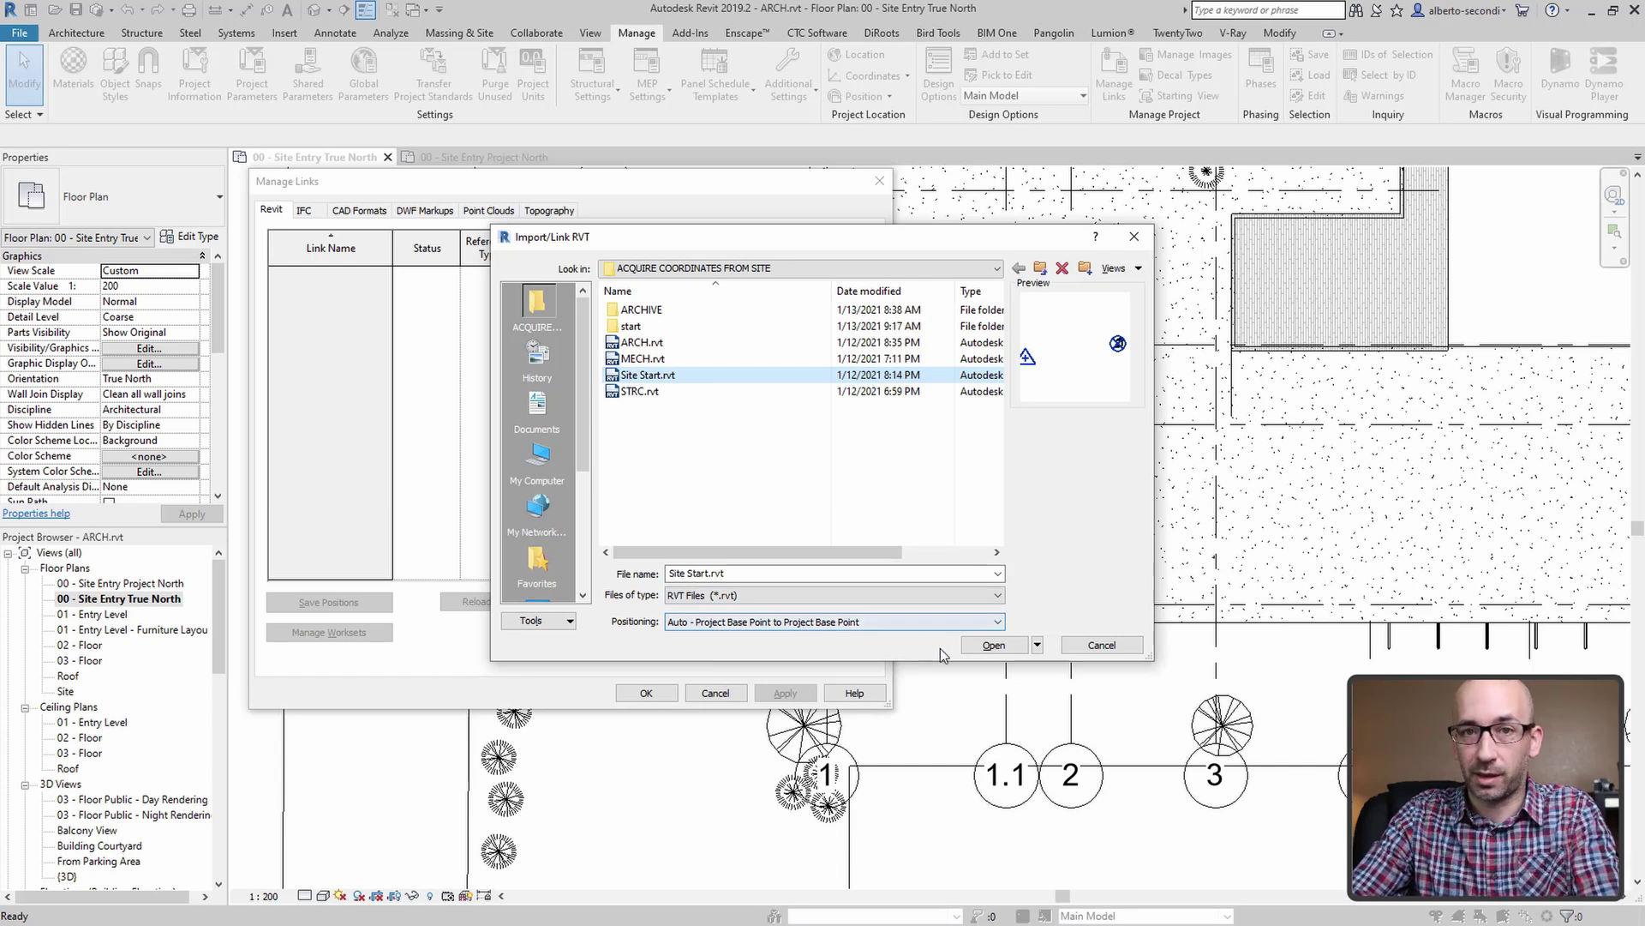
click(994, 645)
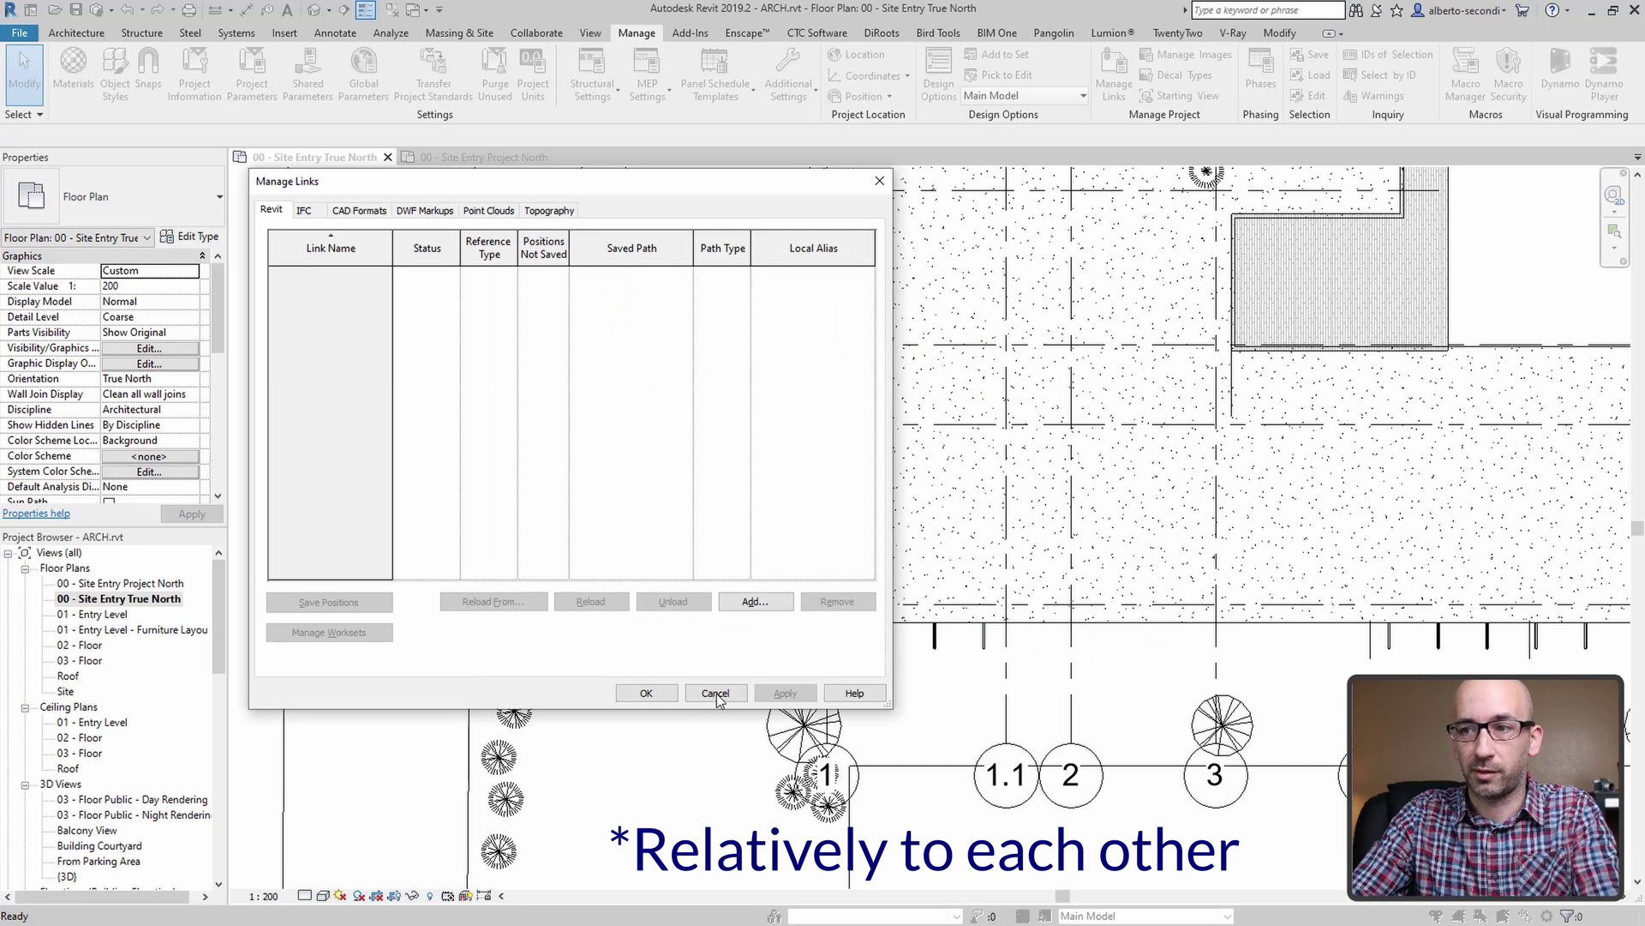
click(646, 692)
scroll(934, 563, down, 3)
scroll(934, 562, down, 5)
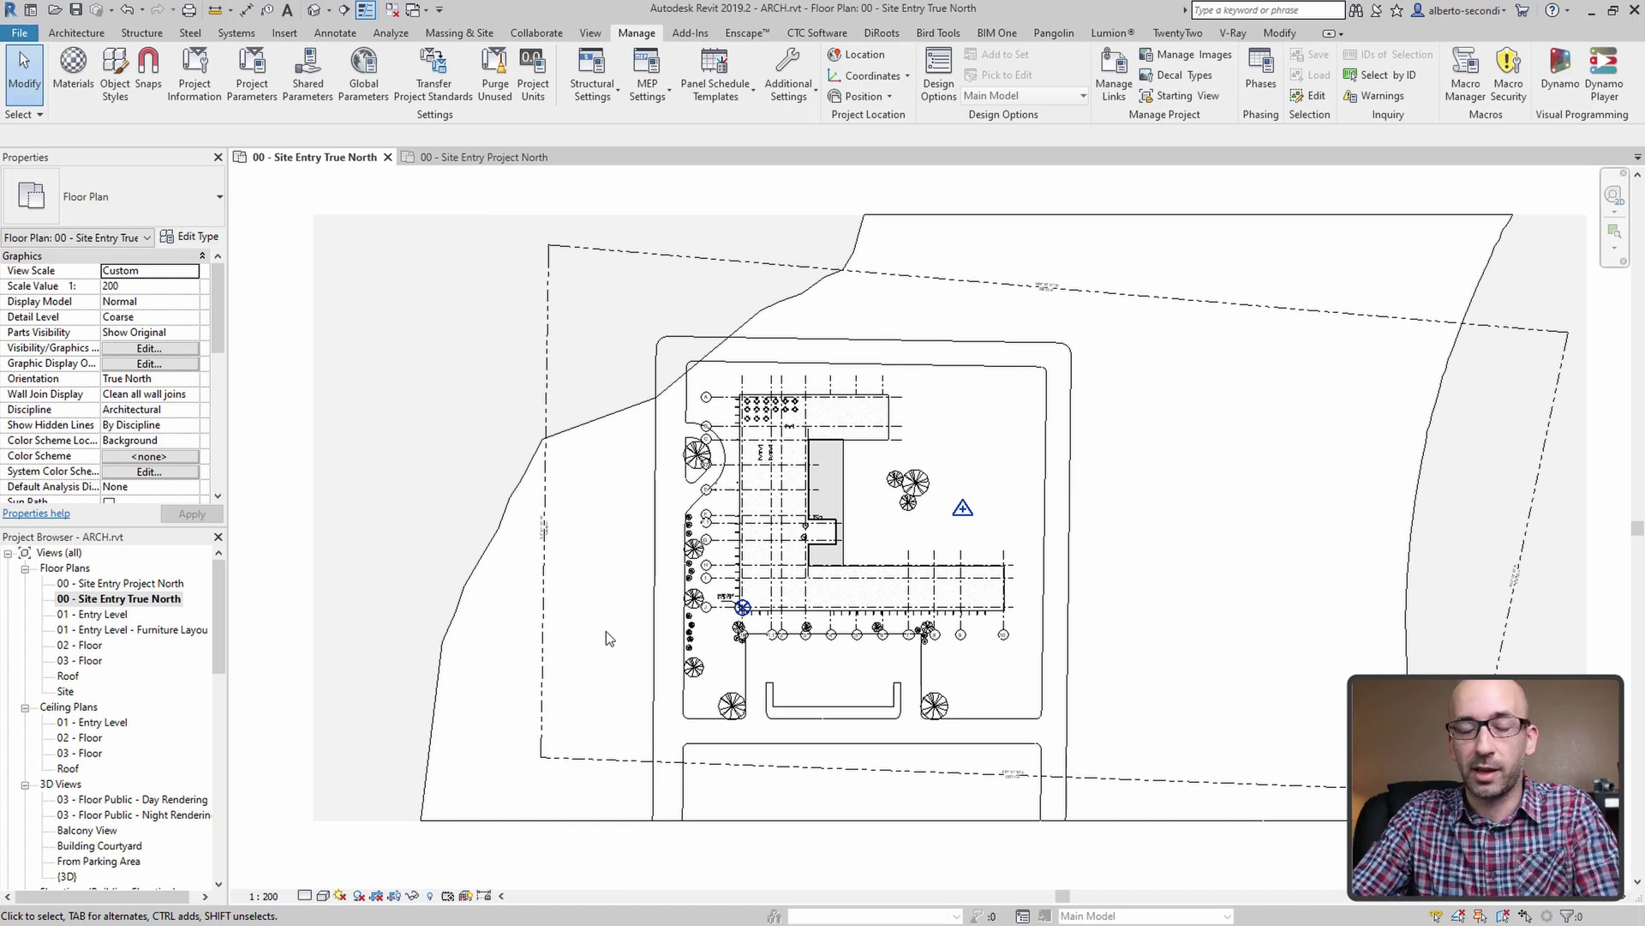
Set the Site Start.rvt link's visibility to Custom and turn on its Survey.dwg import category
key(v)
key(v)
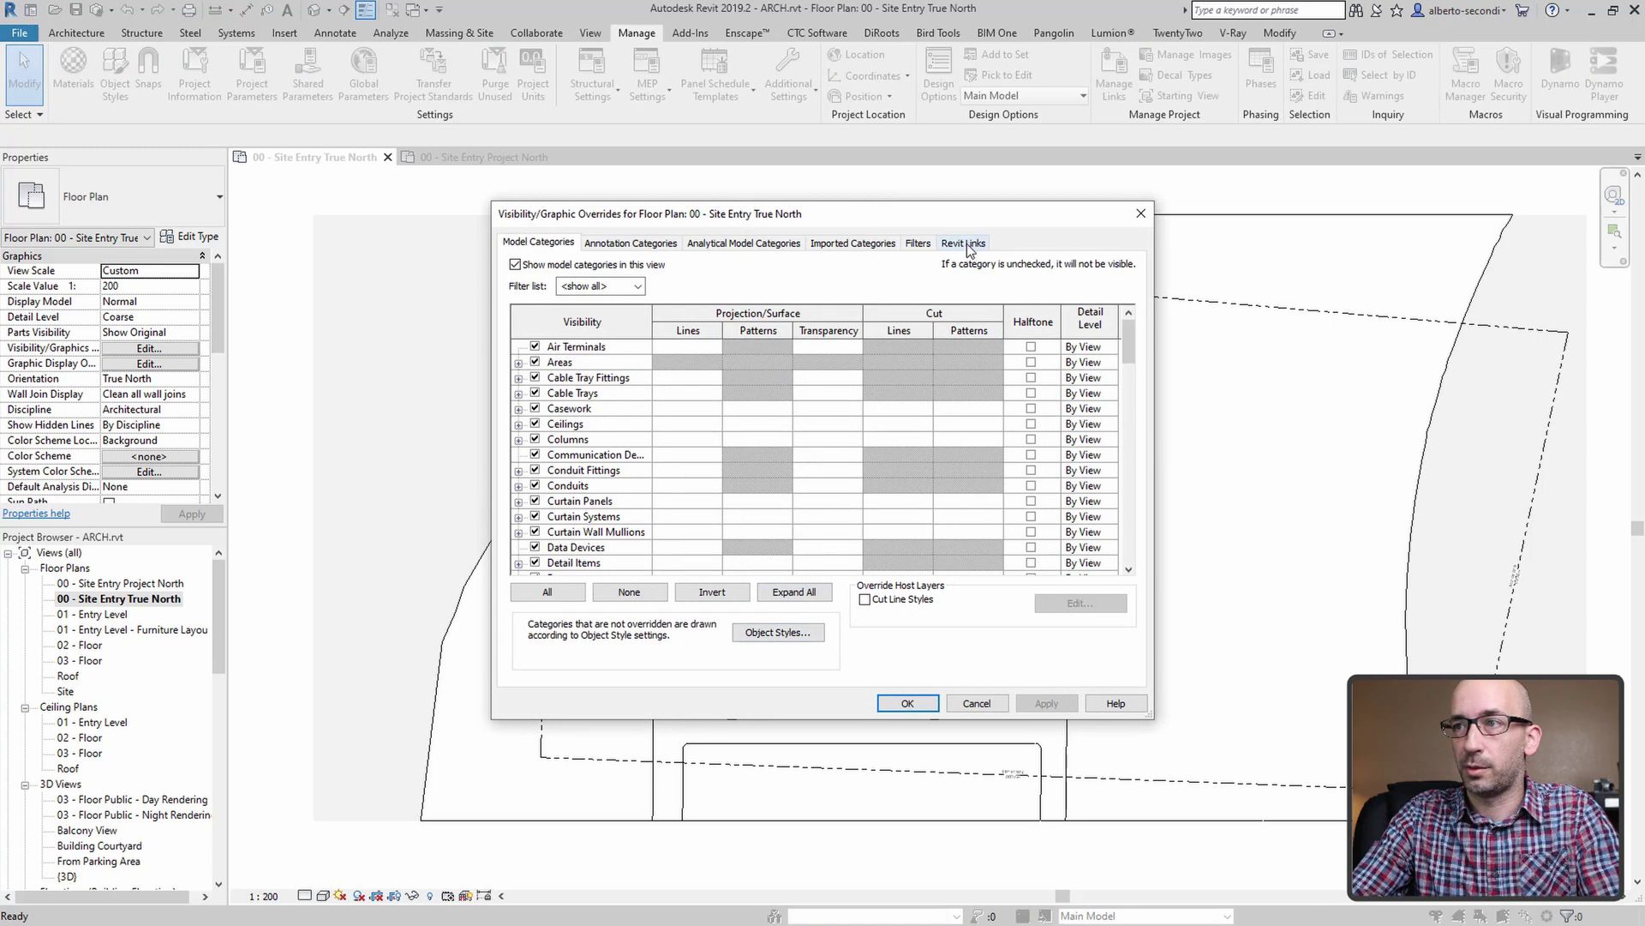
click(967, 244)
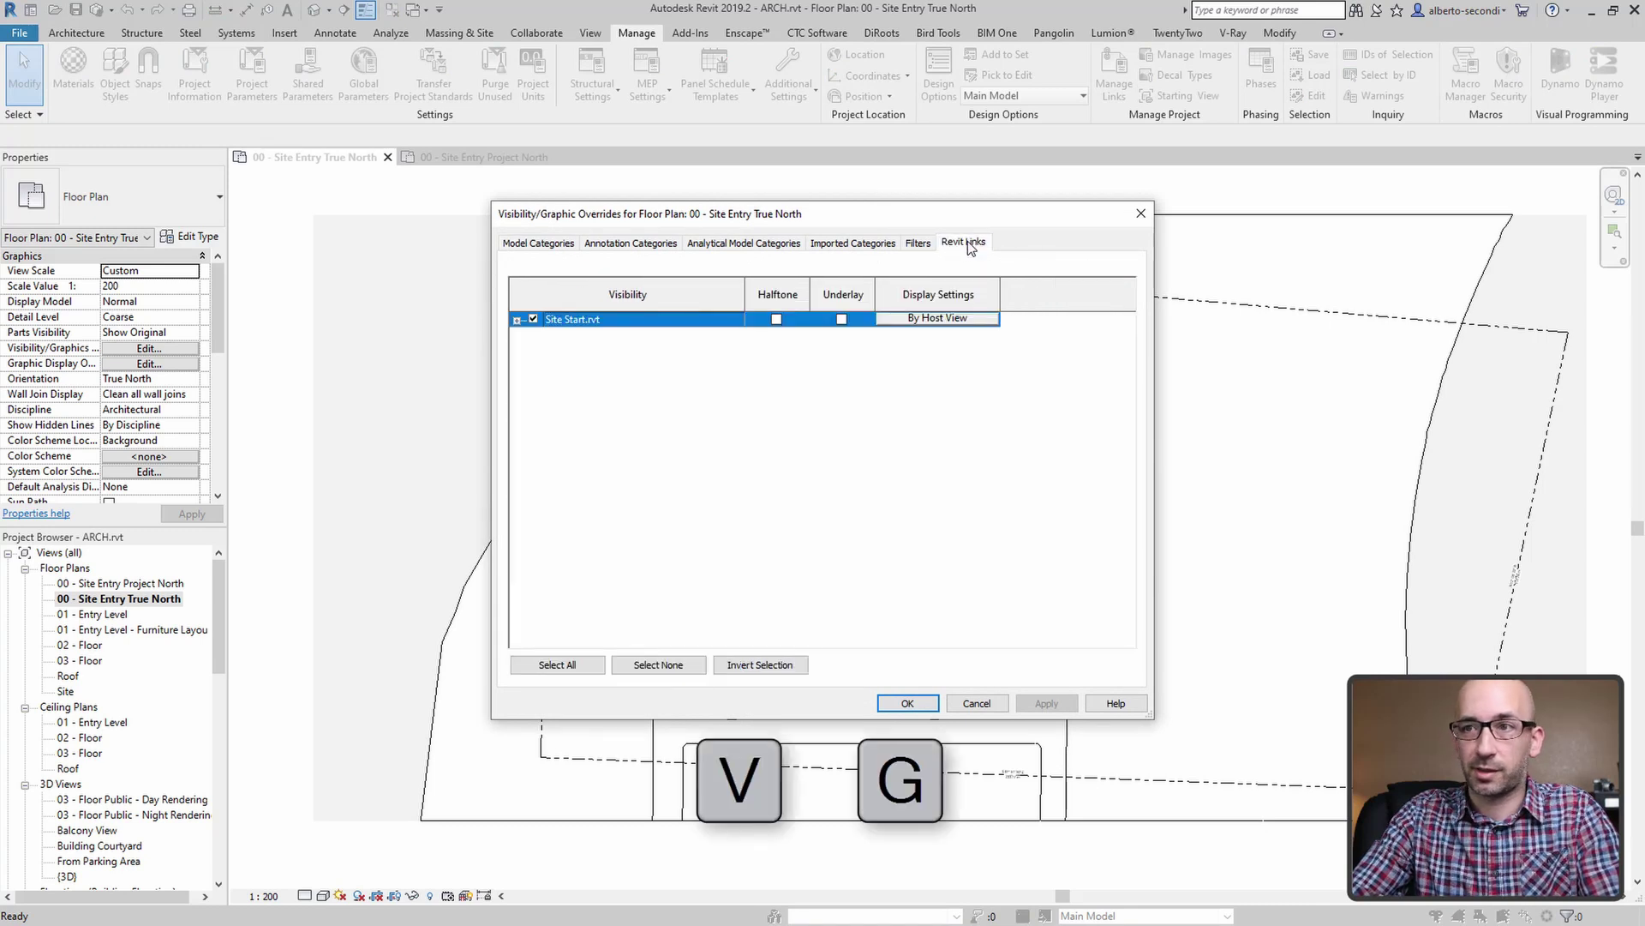
click(960, 321)
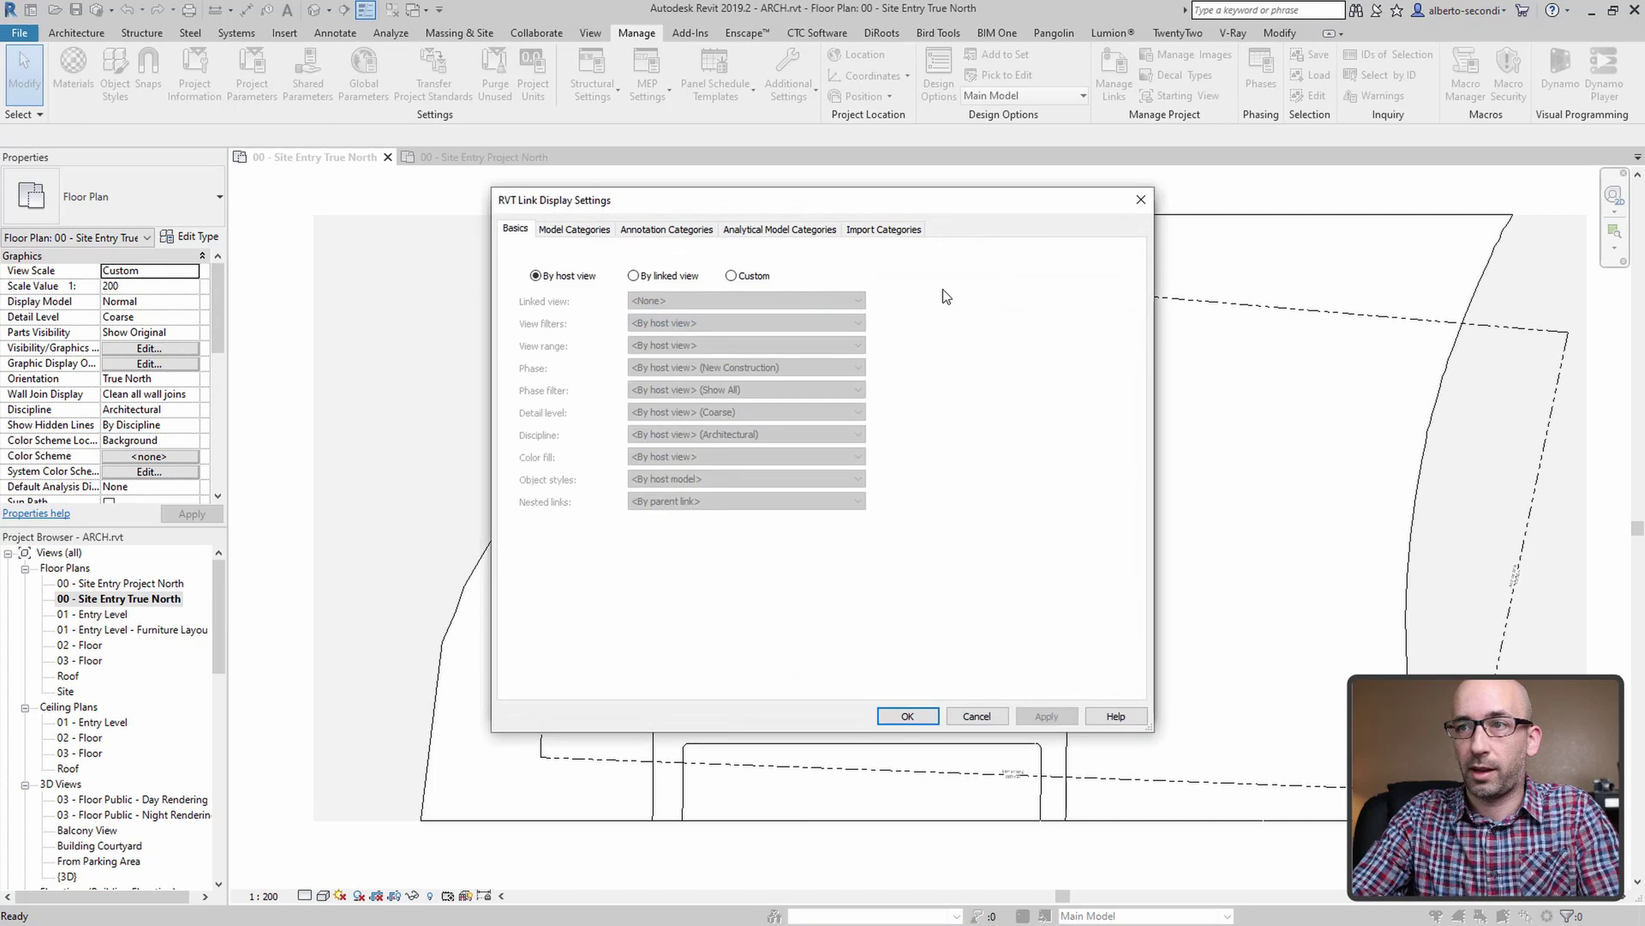
click(750, 282)
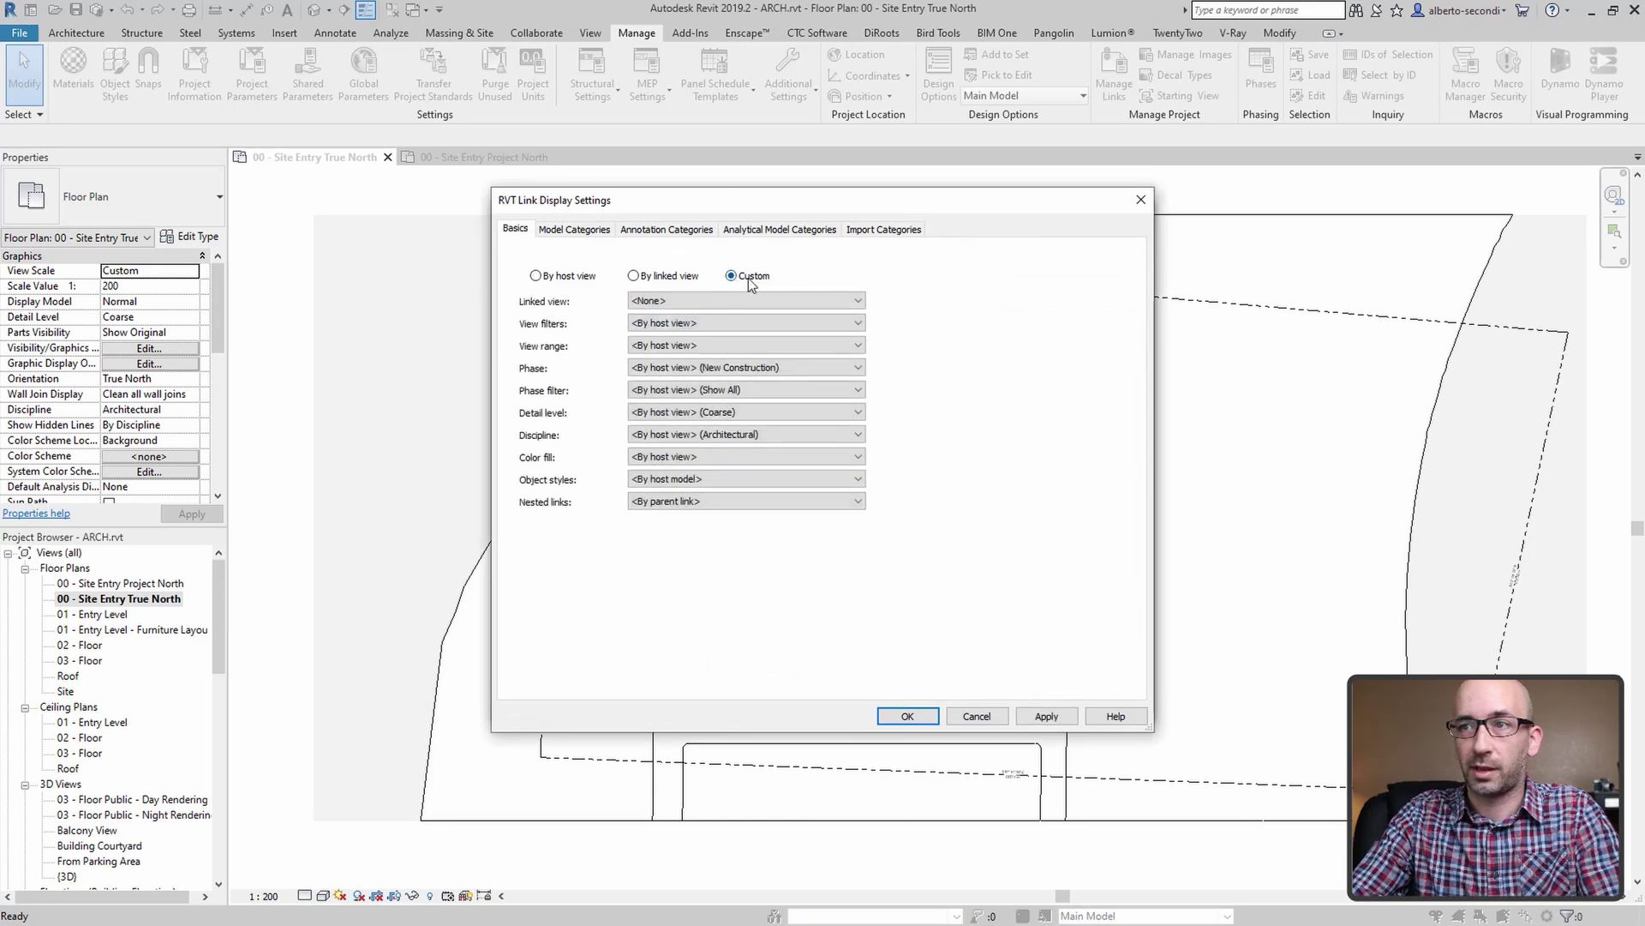
click(876, 229)
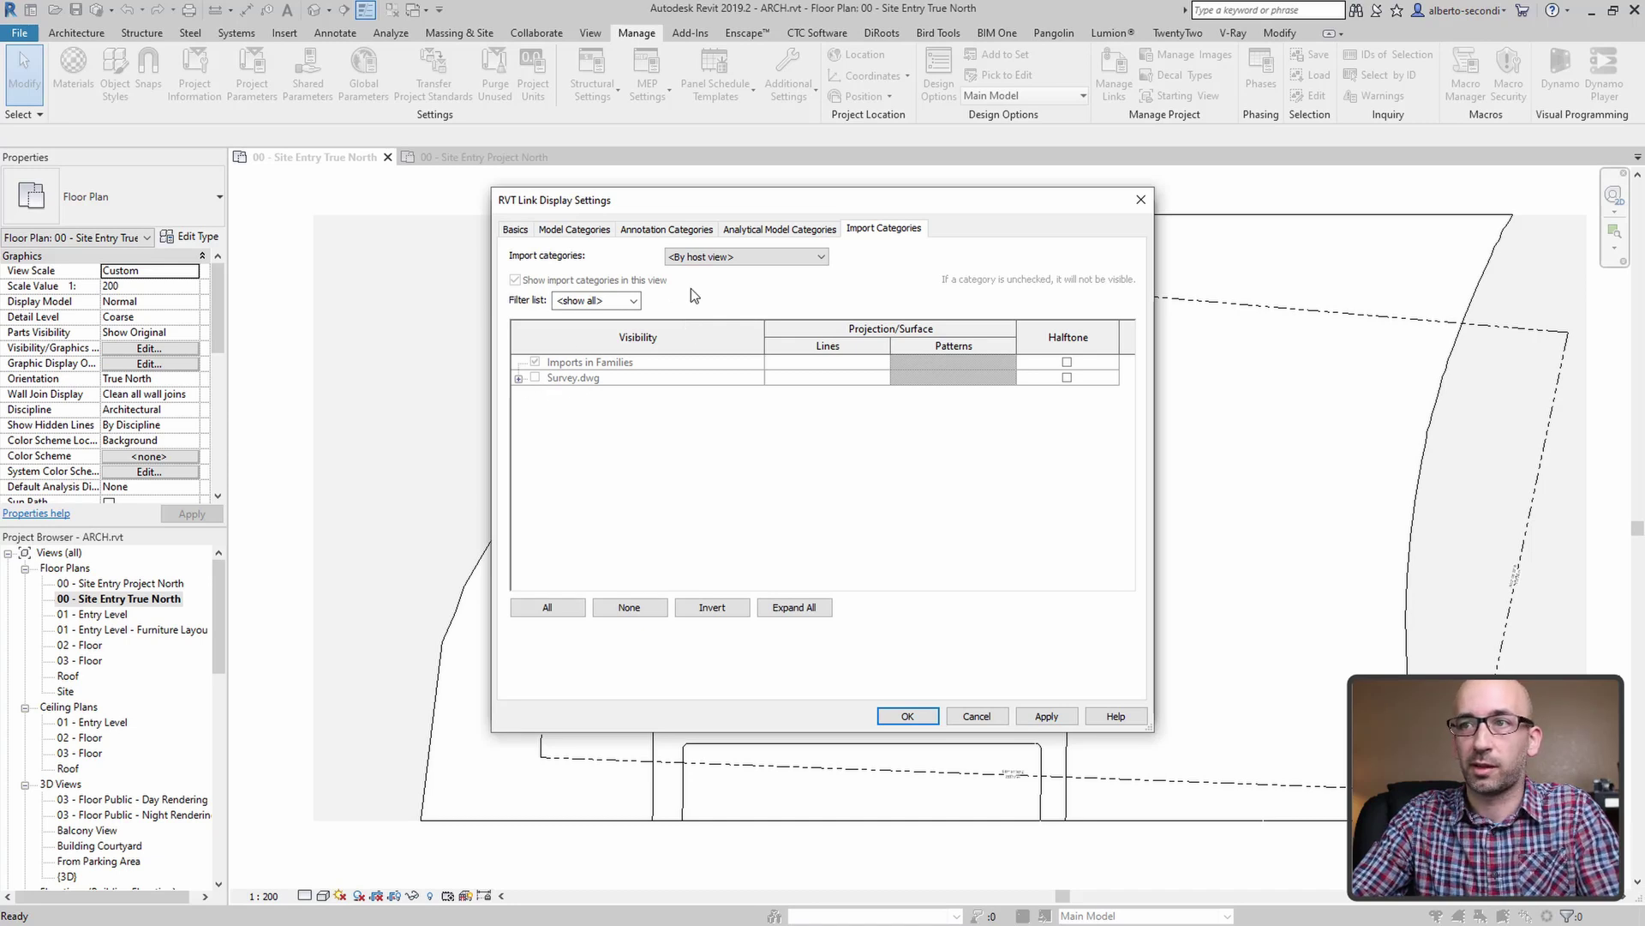
click(745, 256)
click(713, 288)
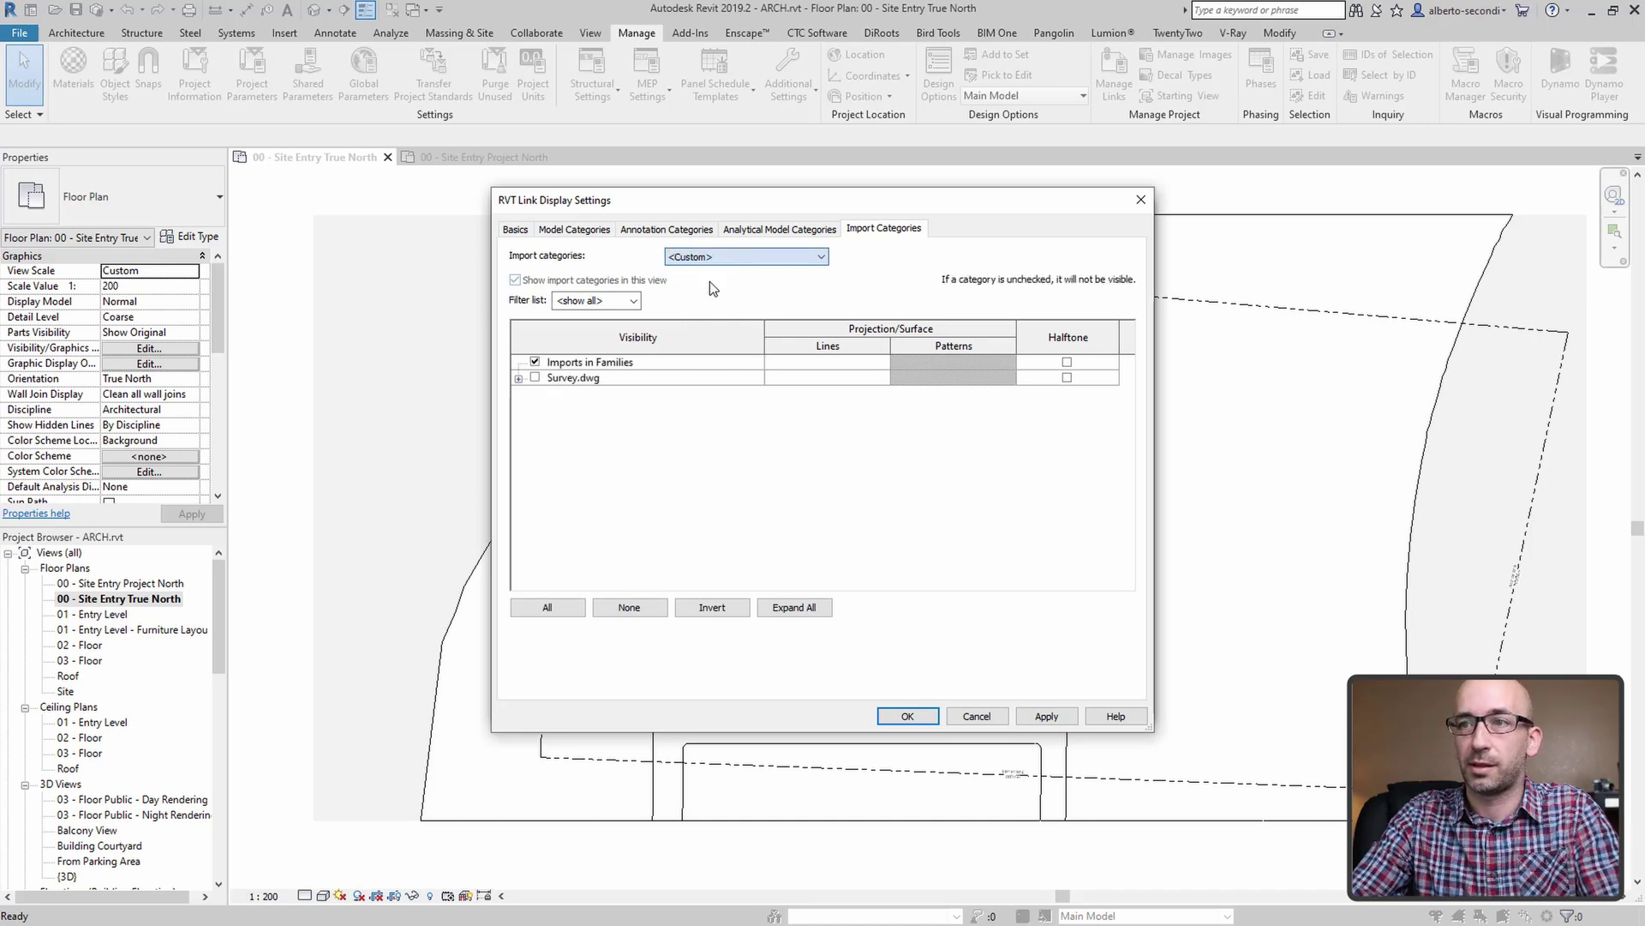
click(535, 378)
click(908, 717)
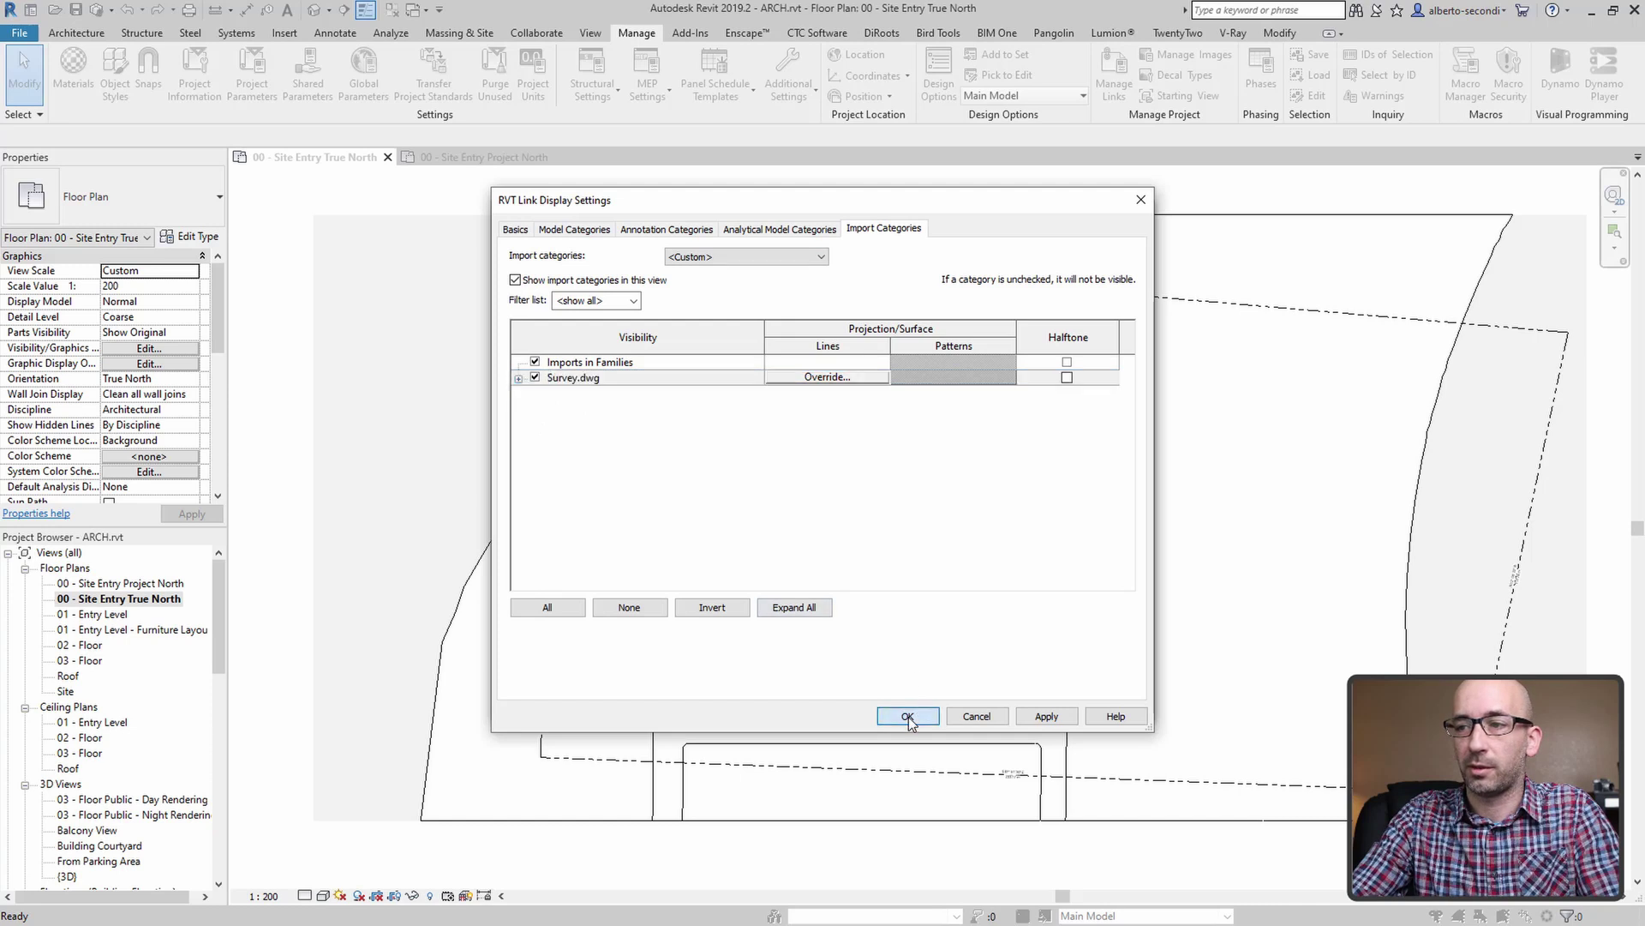
click(911, 705)
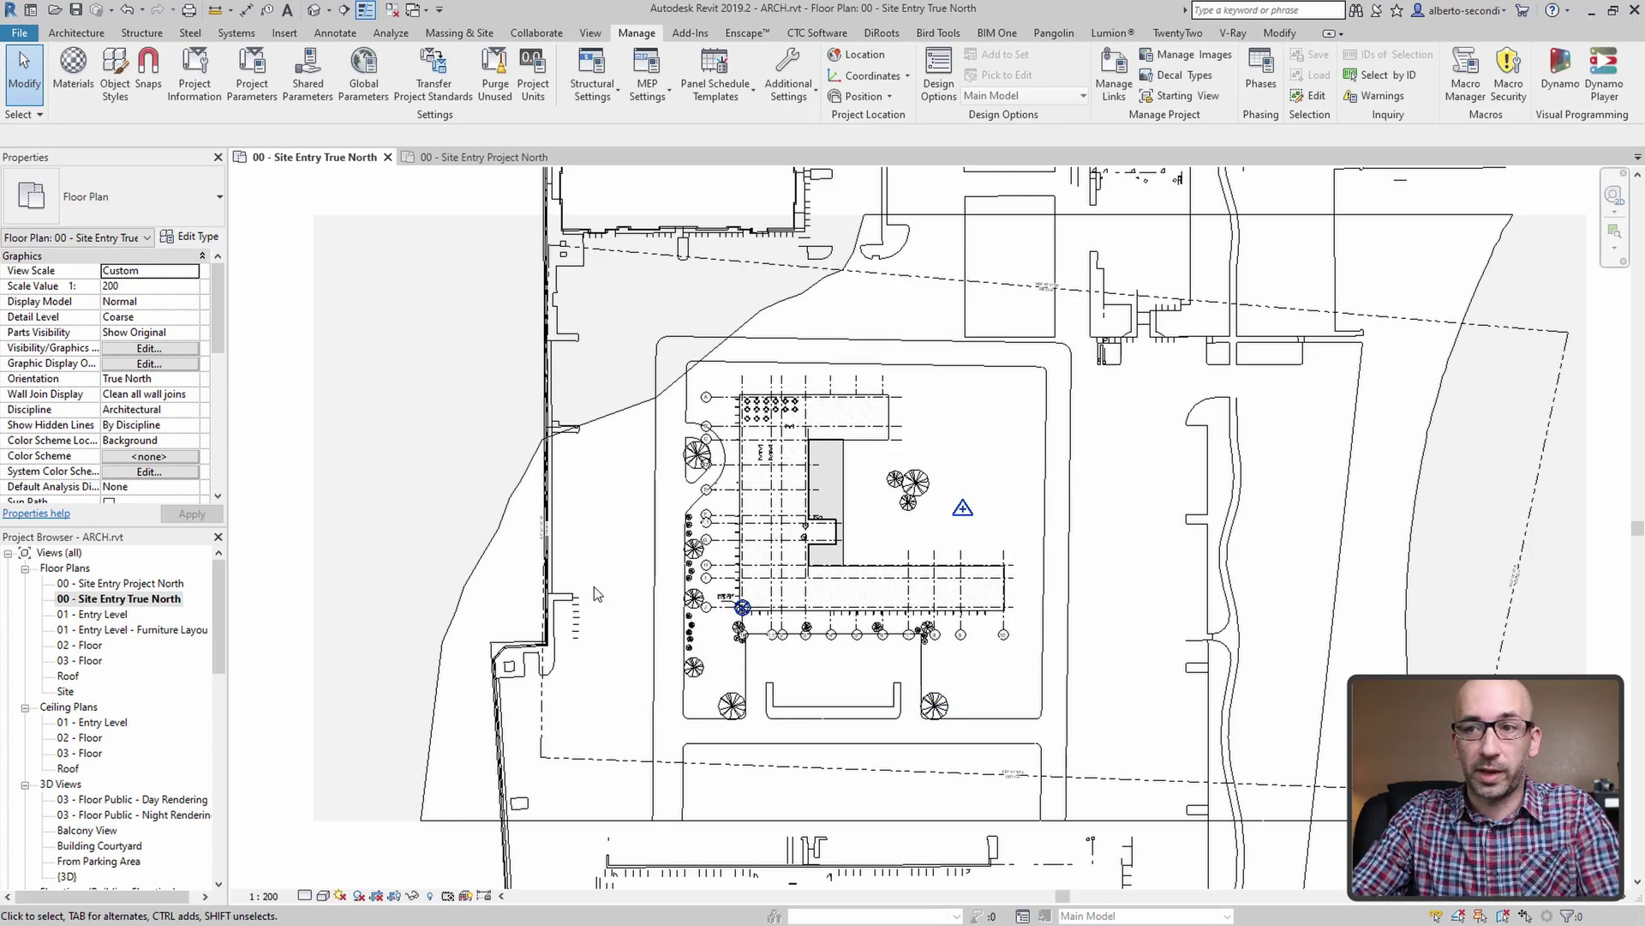
Open 00 - Site Entry Project North and tile it beside the True North plan and 3D view
double_click(156, 585)
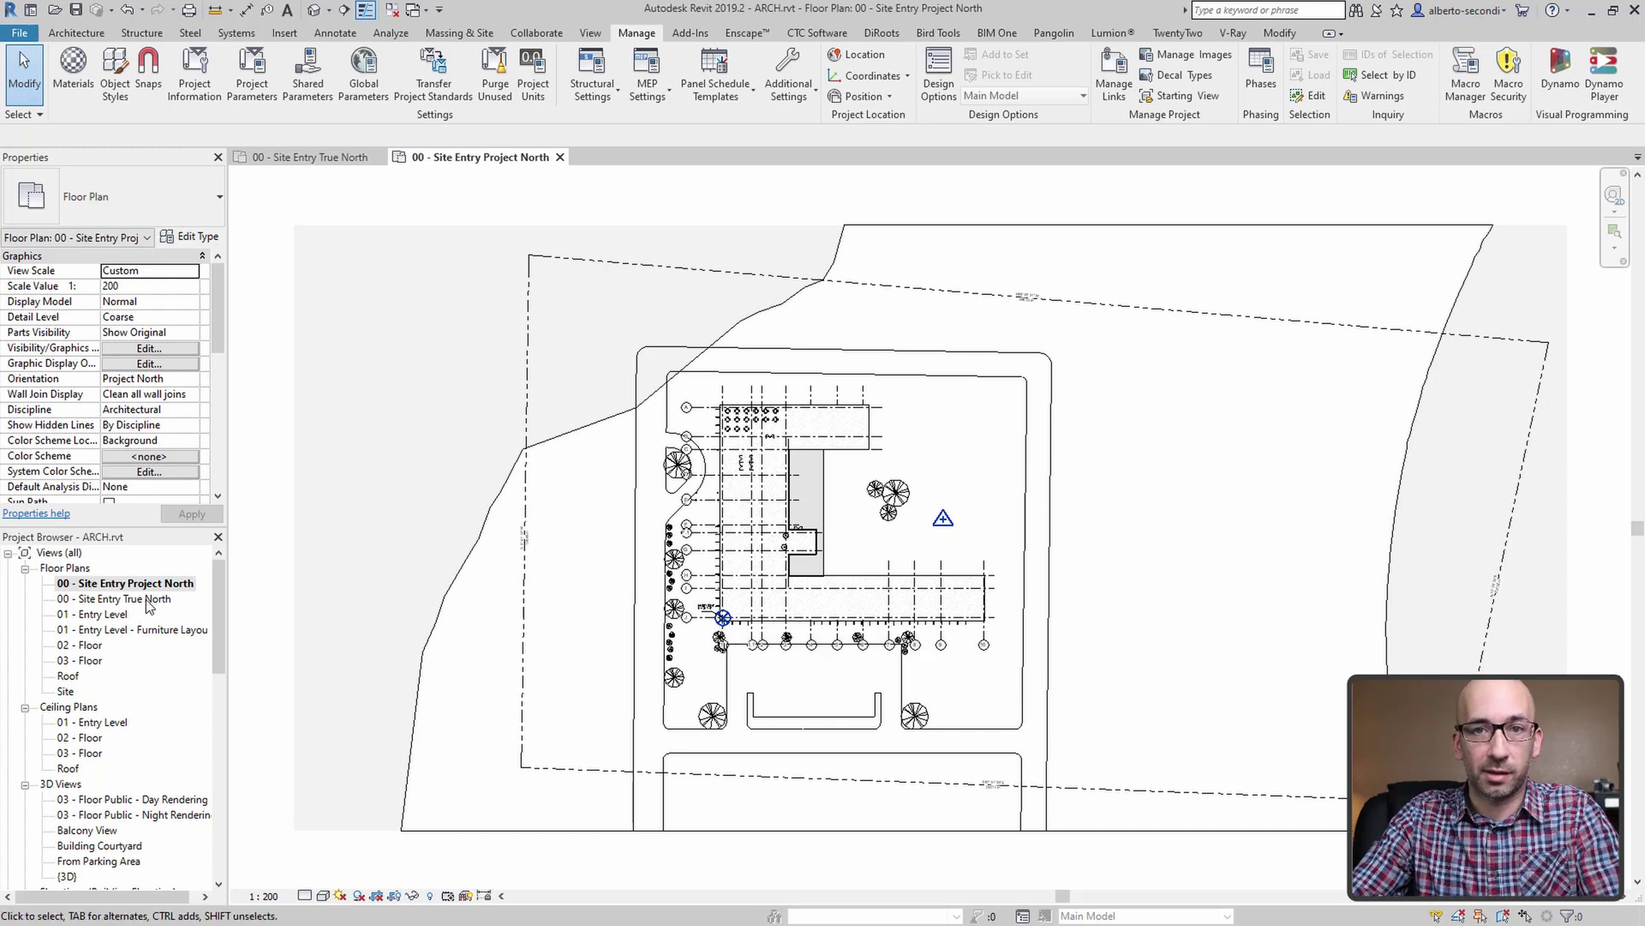
click(147, 600)
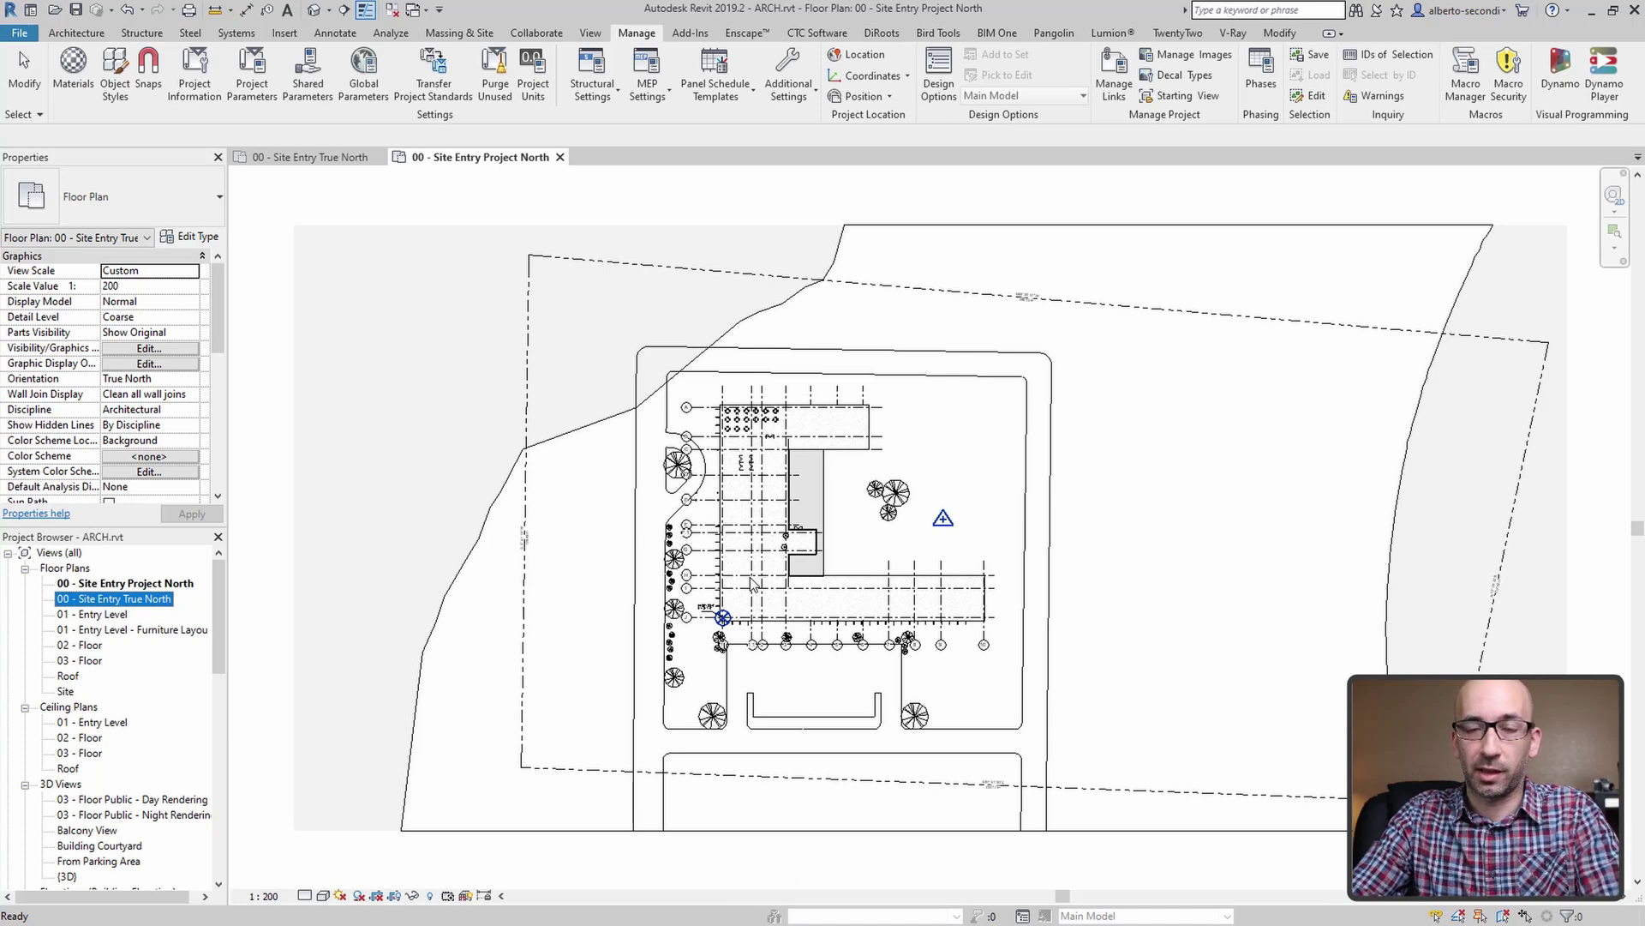
key(w)
key(t)
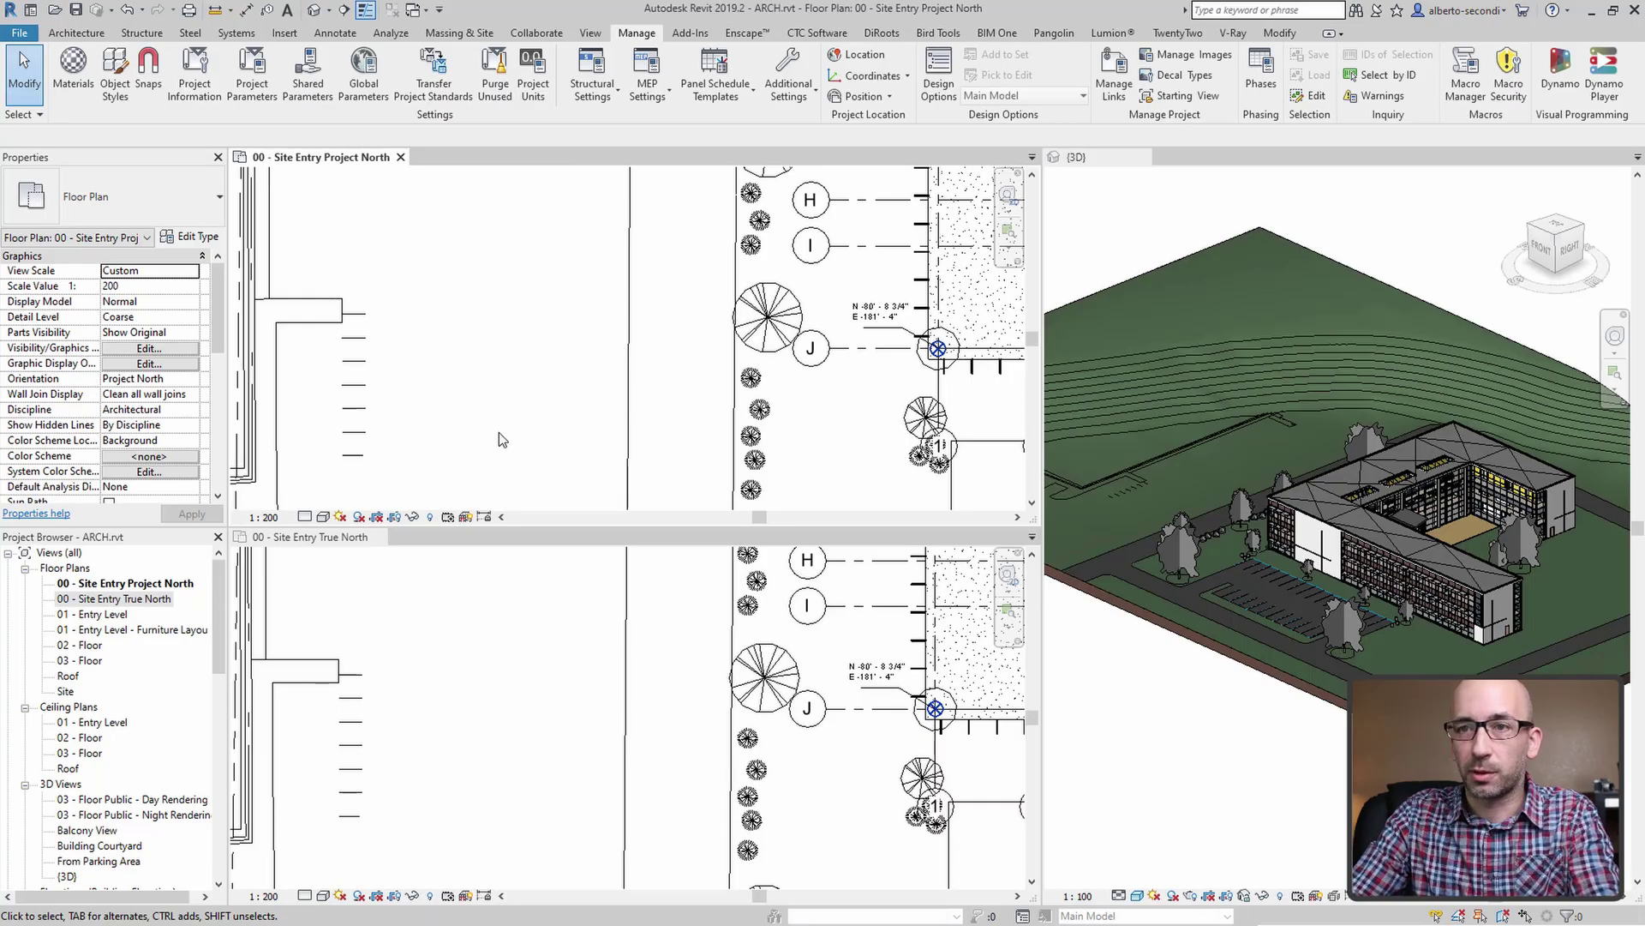
click(362, 433)
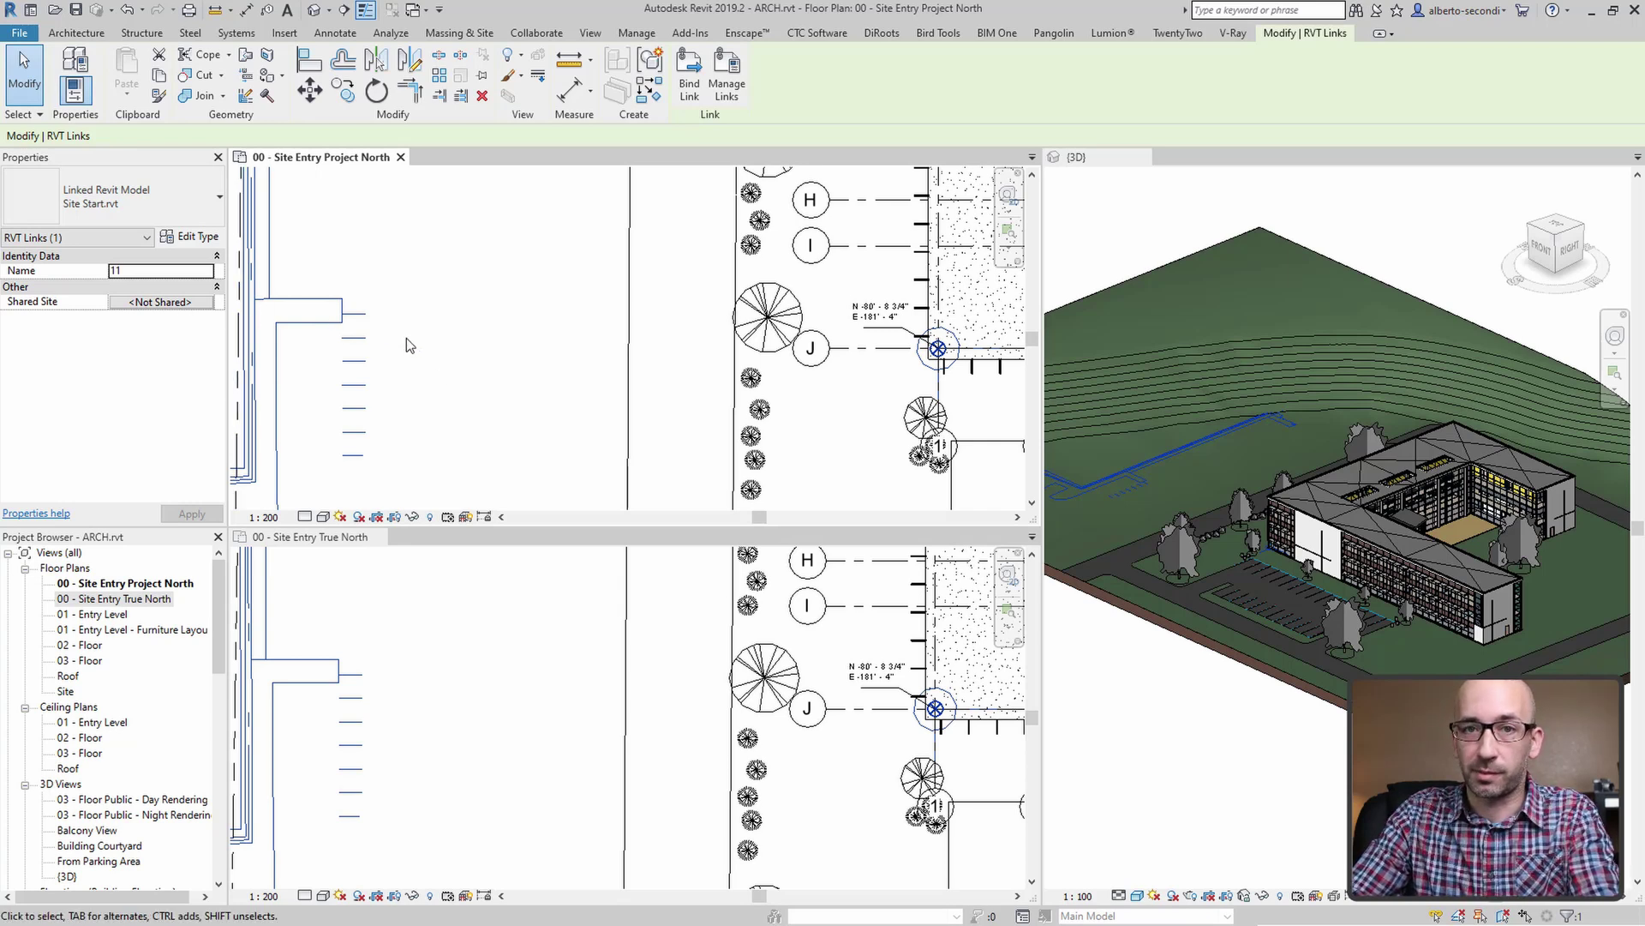
click(458, 420)
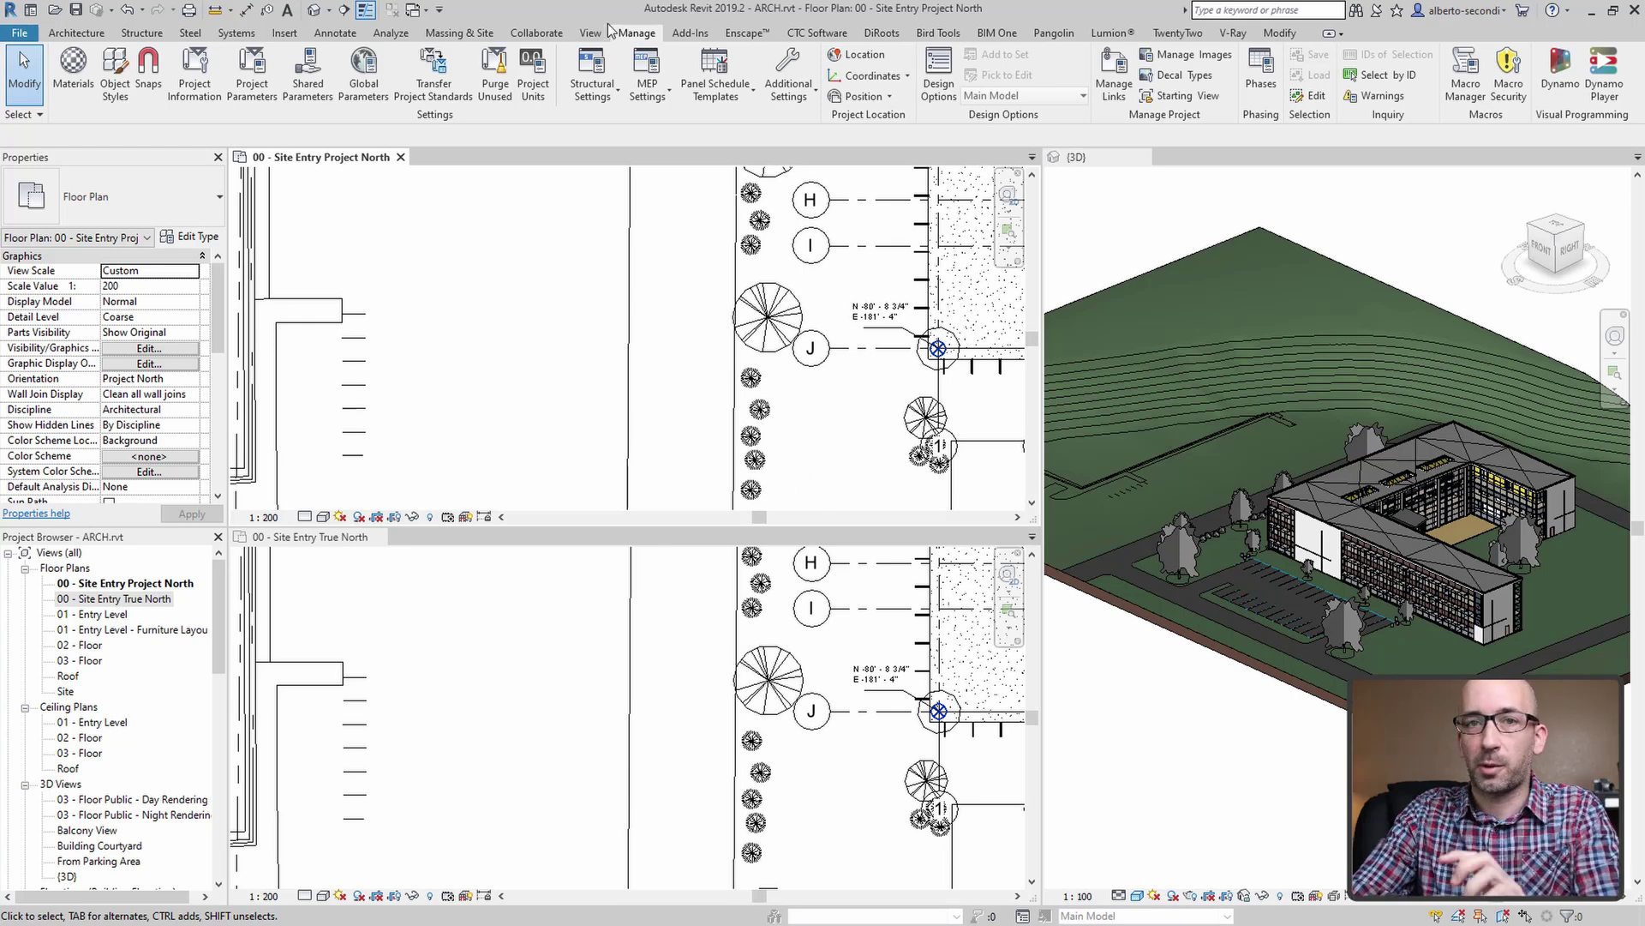
Acquire shared coordinates for ARCH.rvt from the linked Site Start.rvt model
click(875, 75)
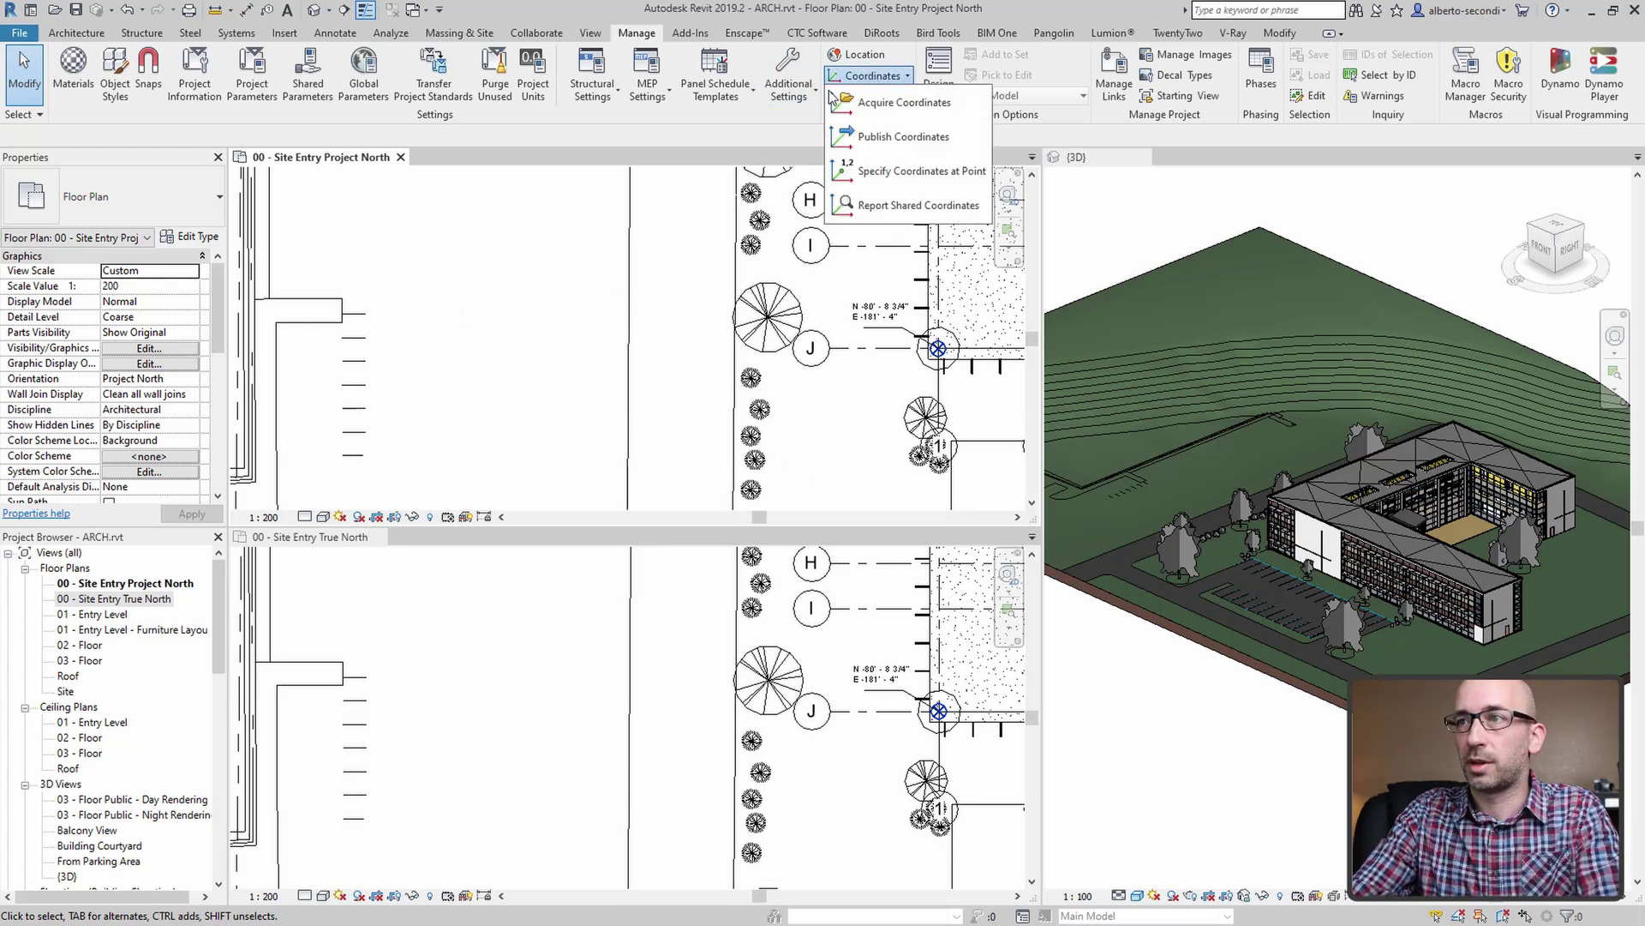
click(908, 104)
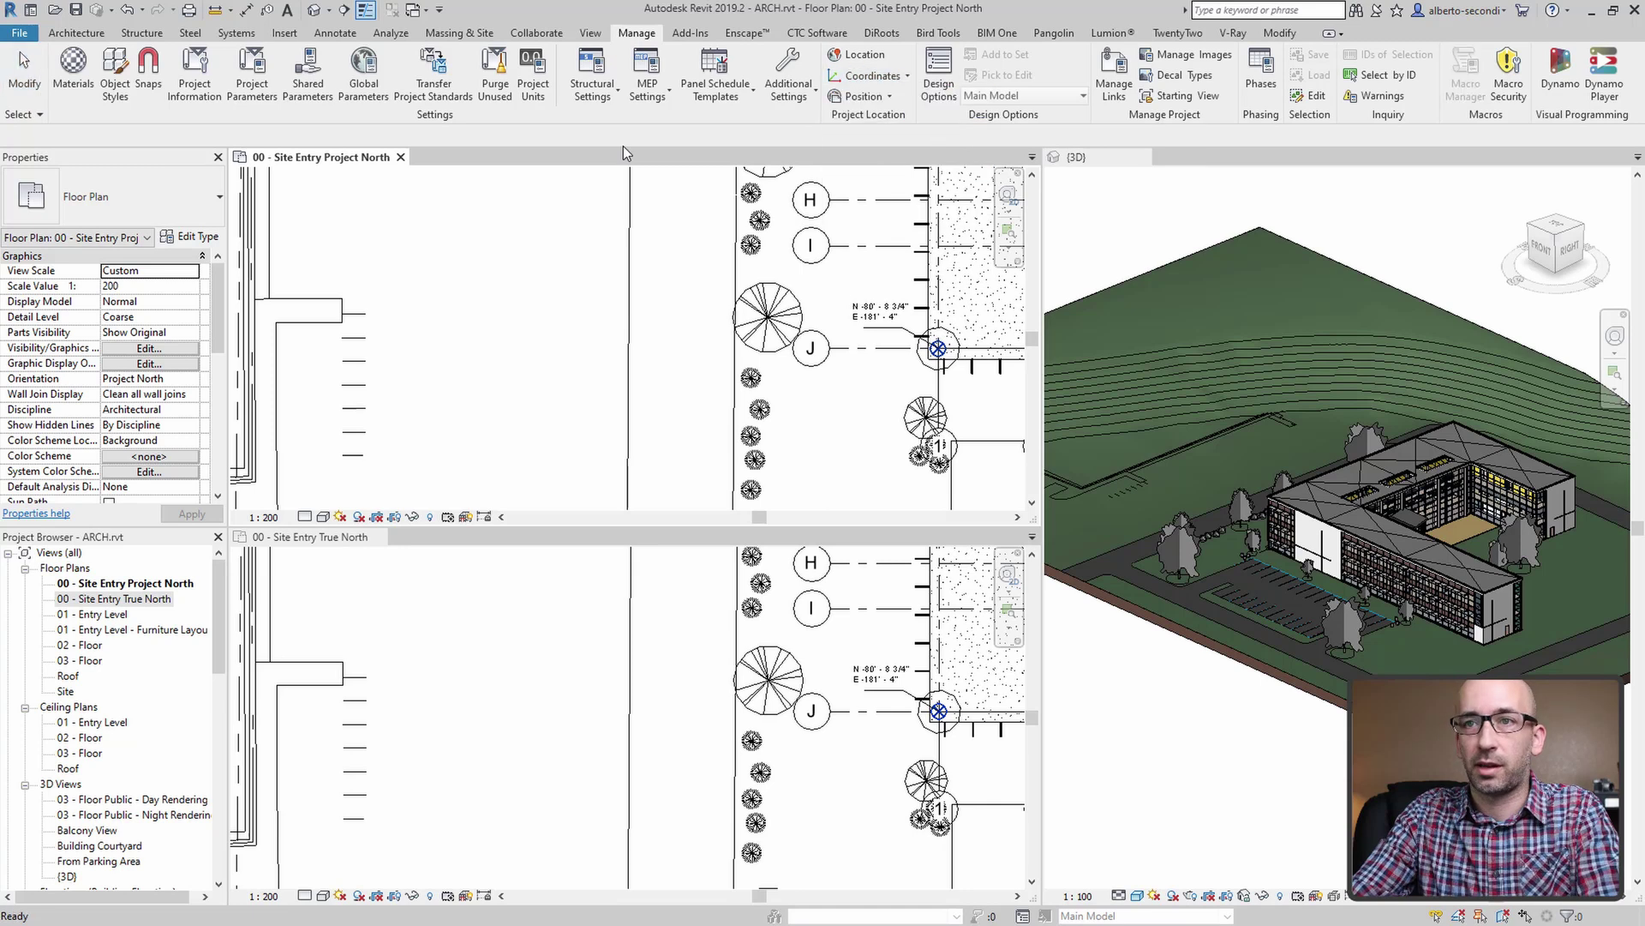
click(312, 299)
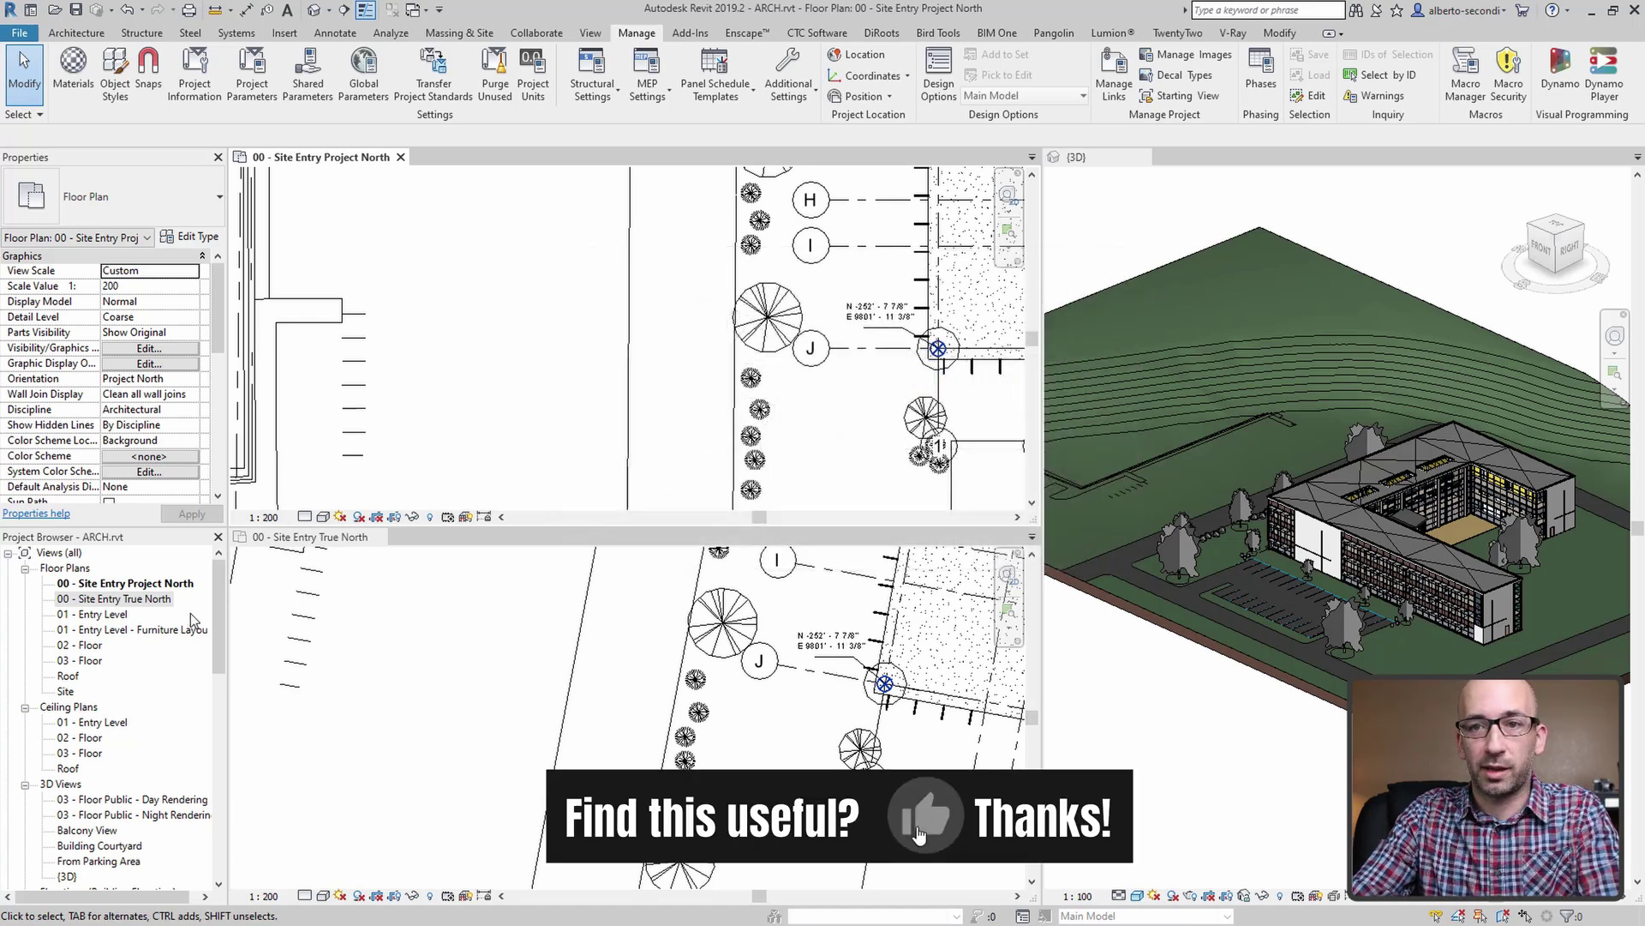
scroll(882, 714, up, 5)
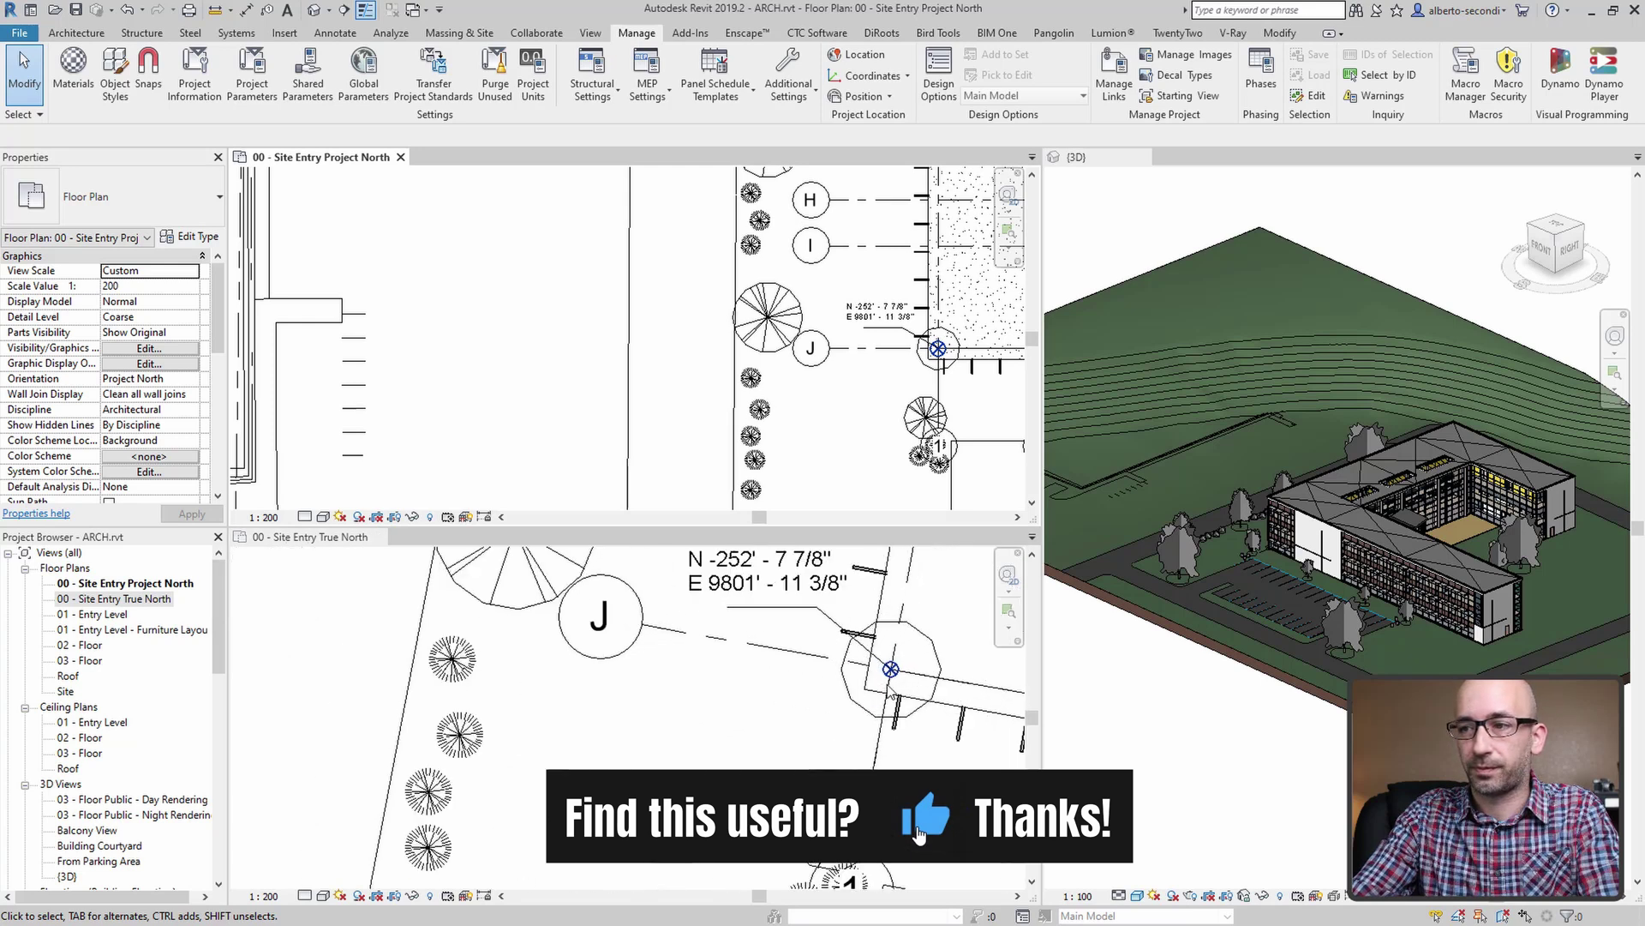
click(893, 674)
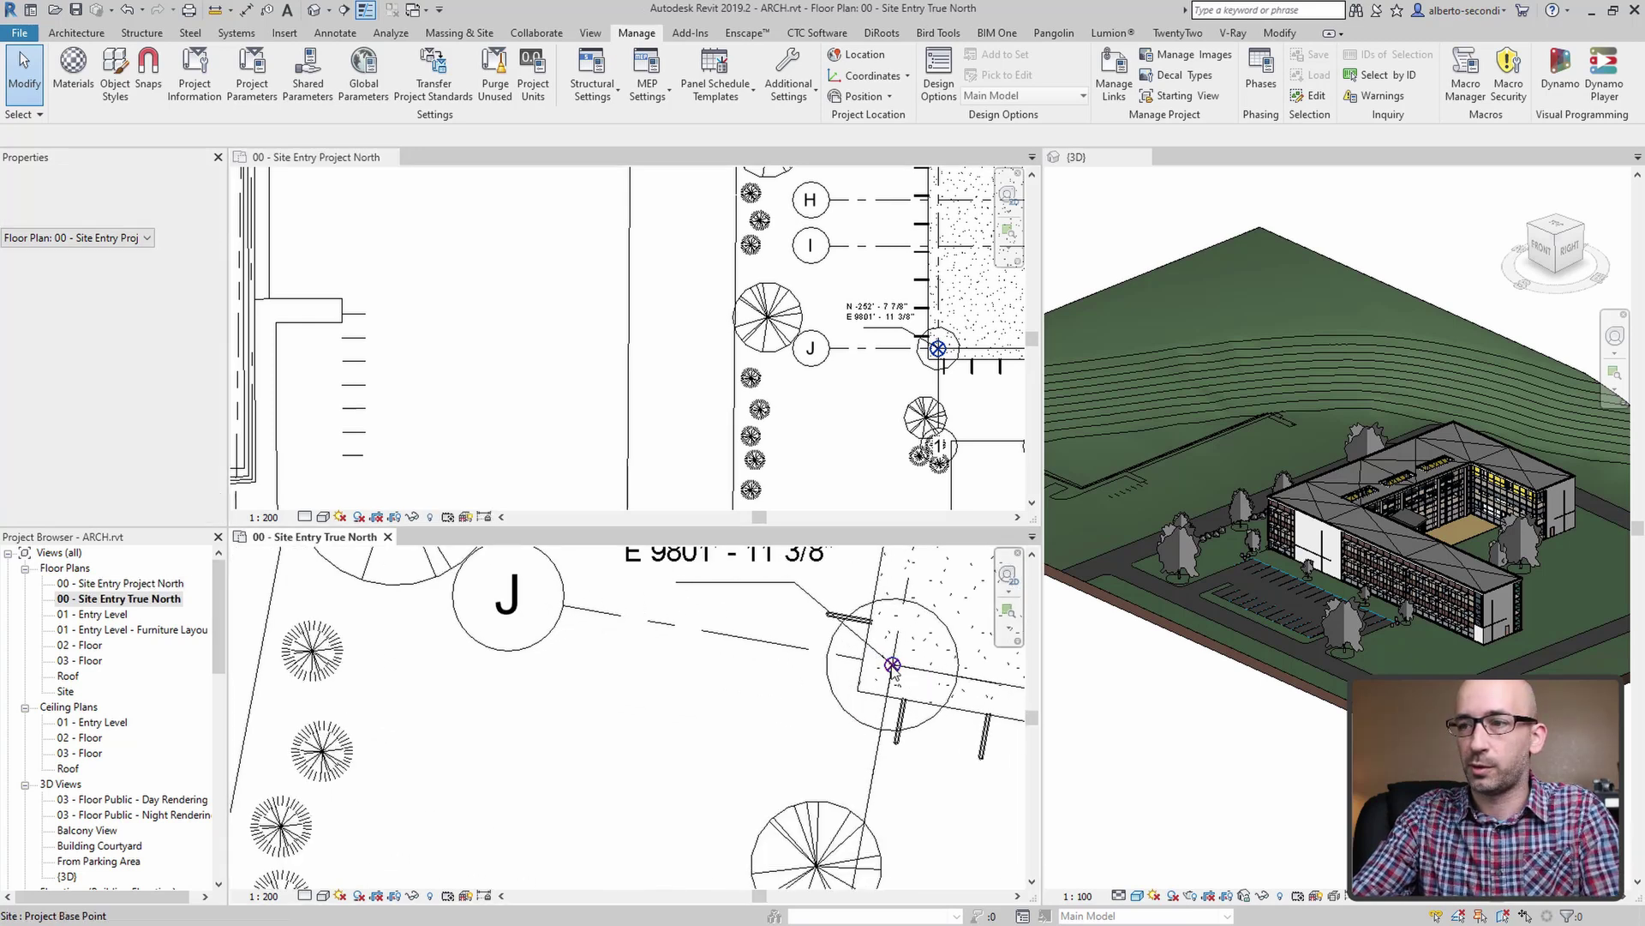
click(894, 666)
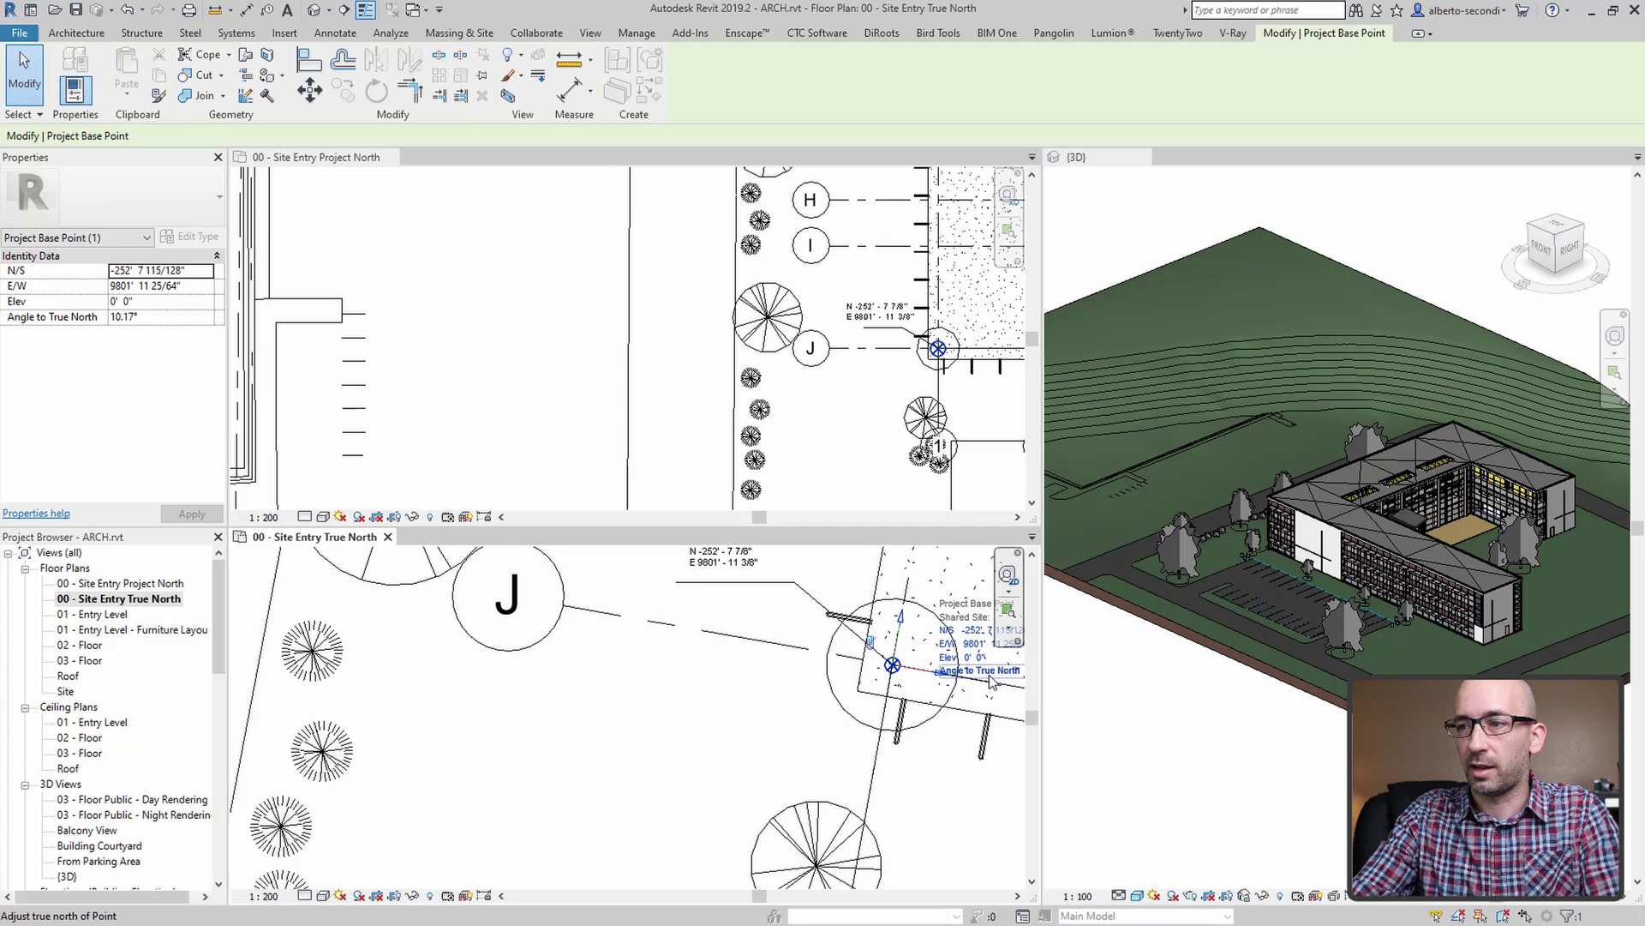
middle_drag(963, 696, 802, 719)
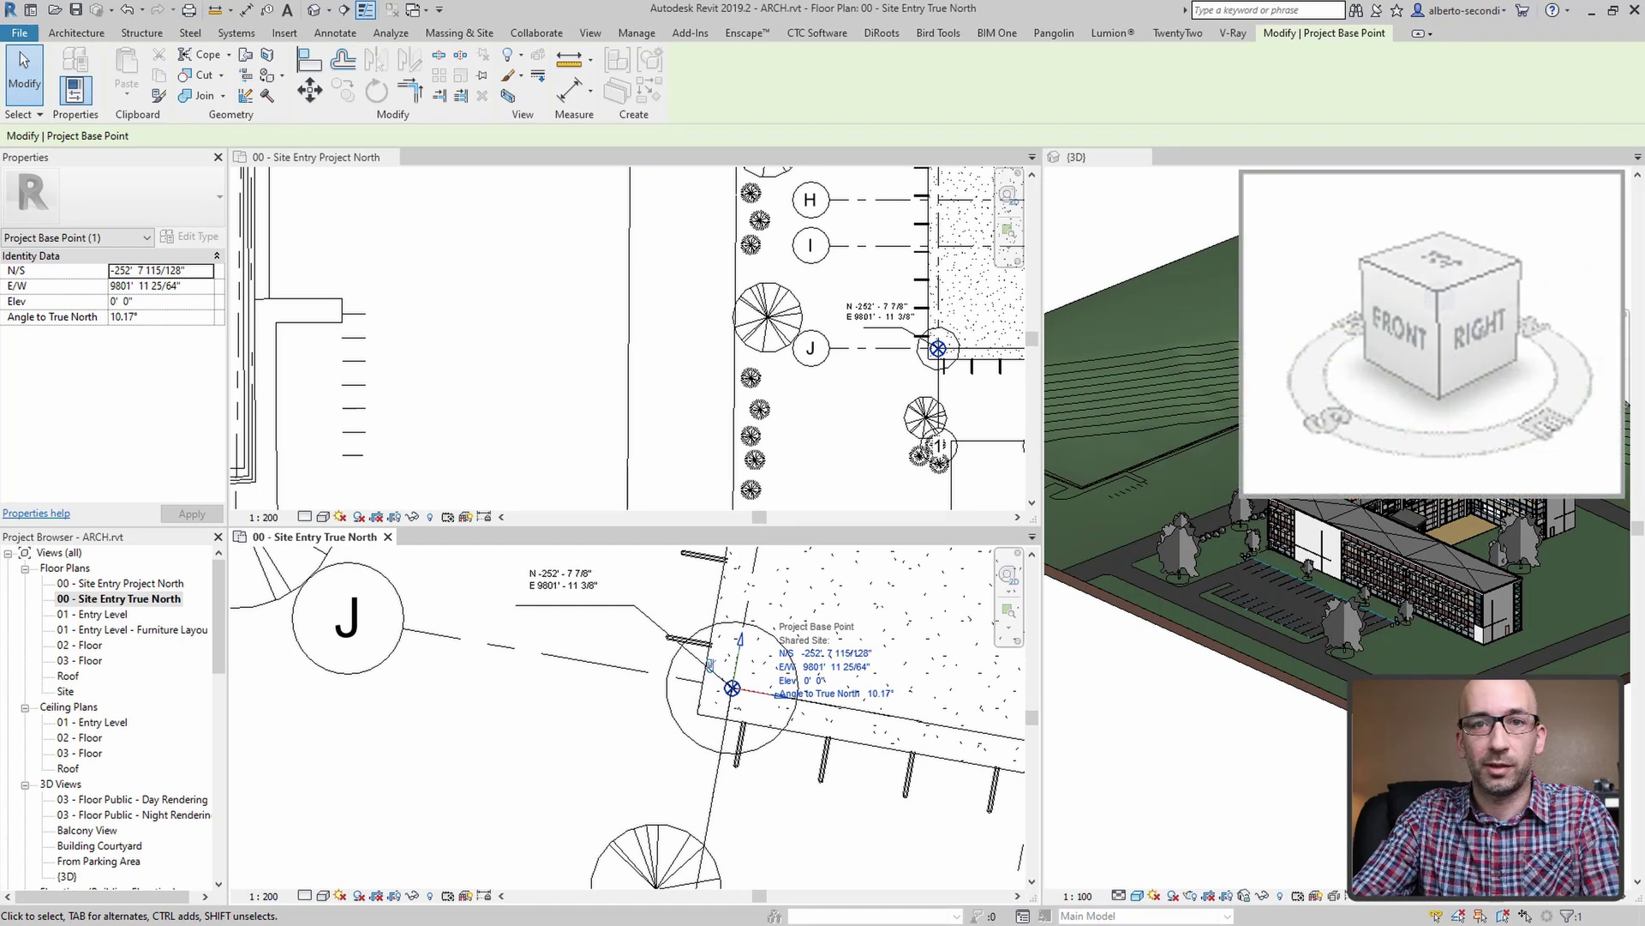
click(1309, 675)
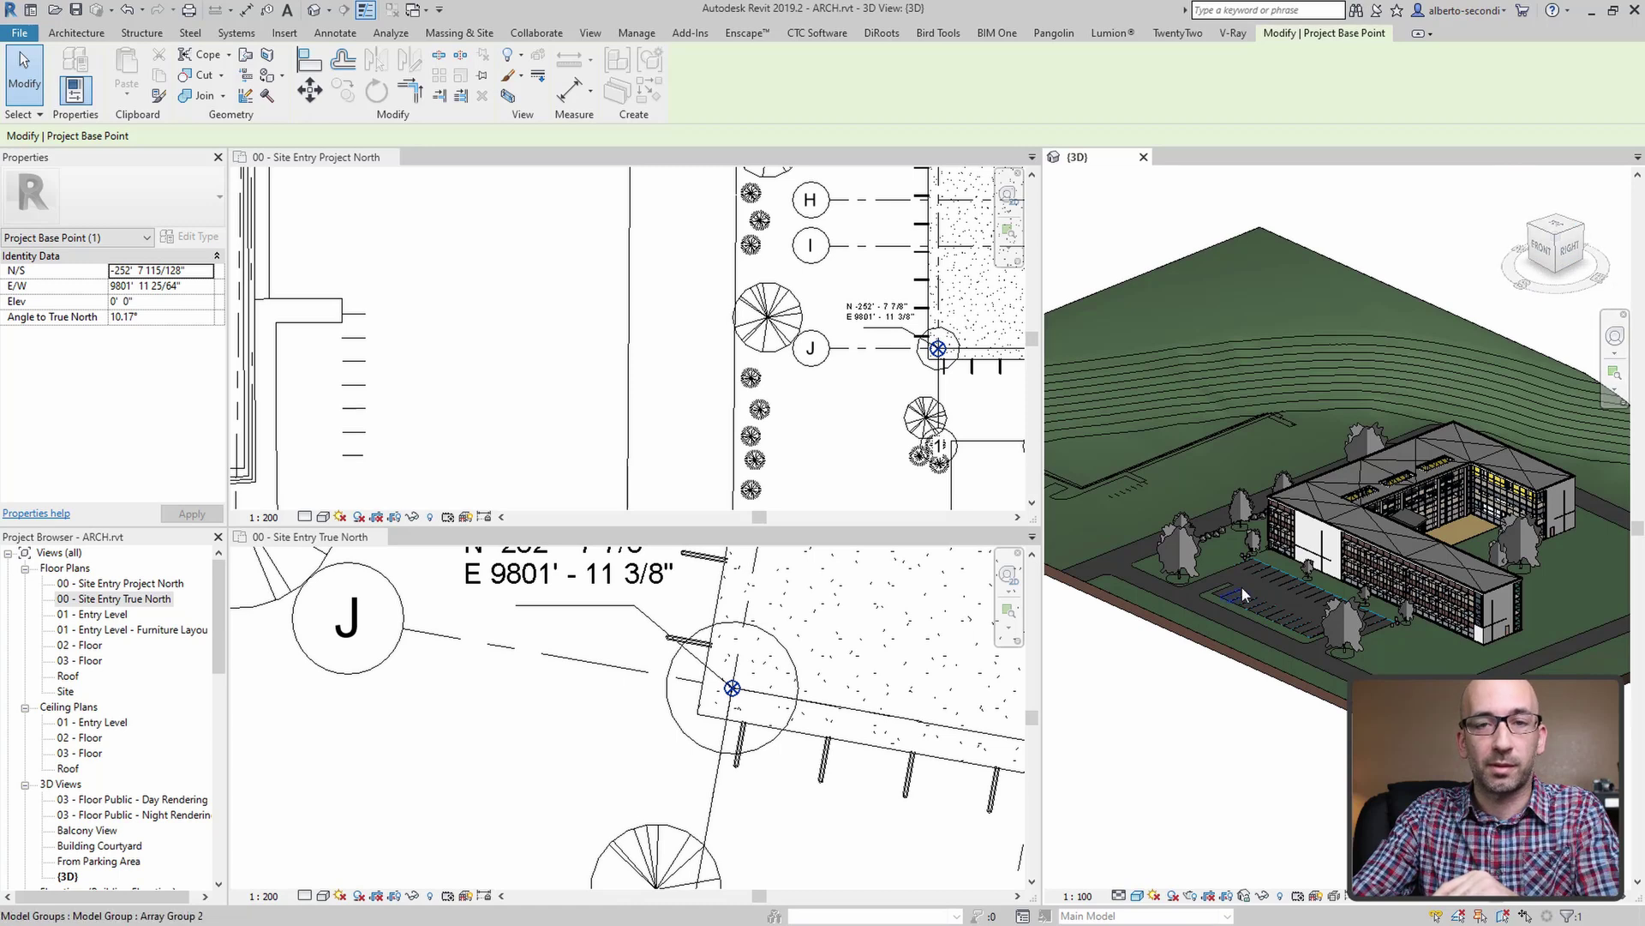
Select the linked Site Start.rvt in the Project North plan to confirm Shared Site reads Internal
click(519, 362)
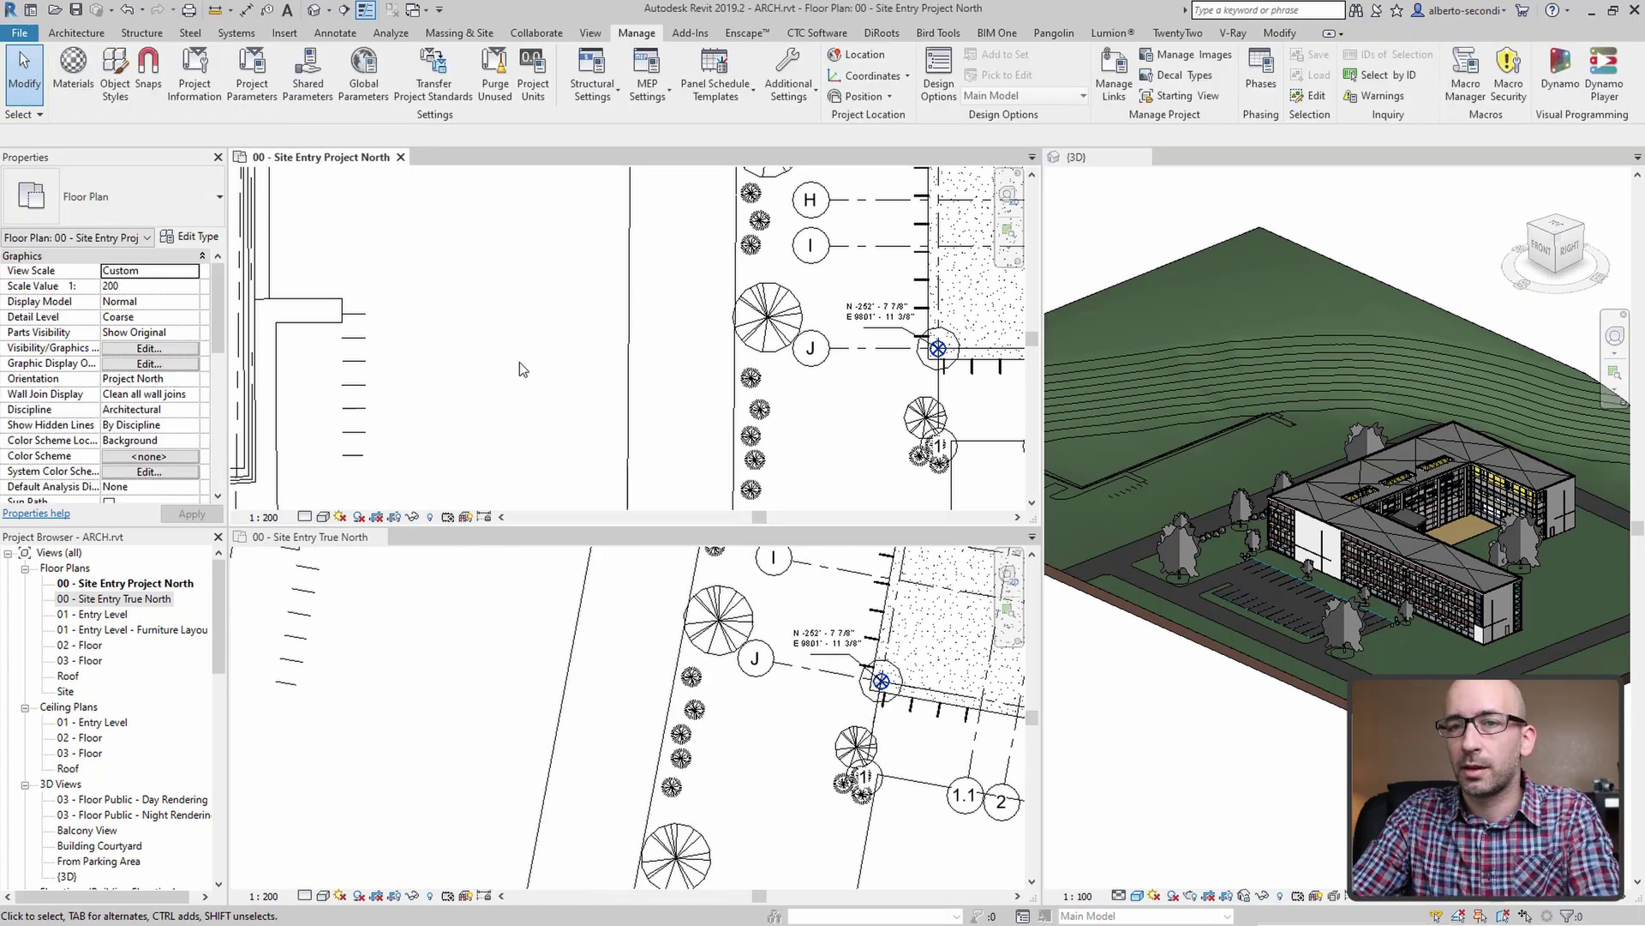
click(334, 329)
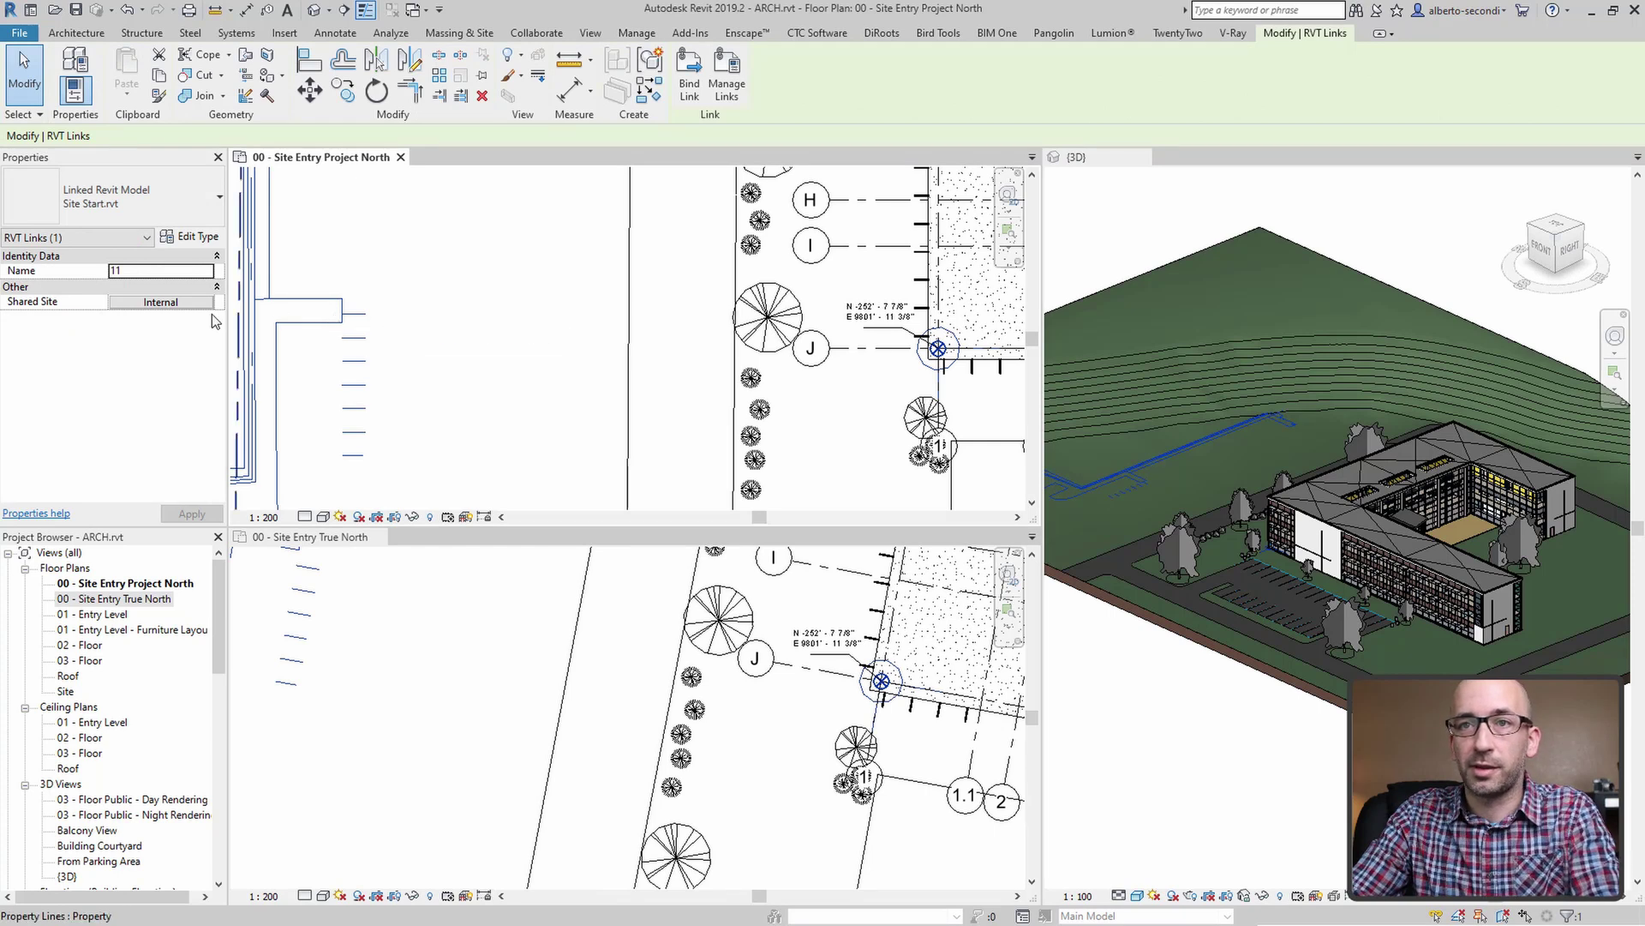